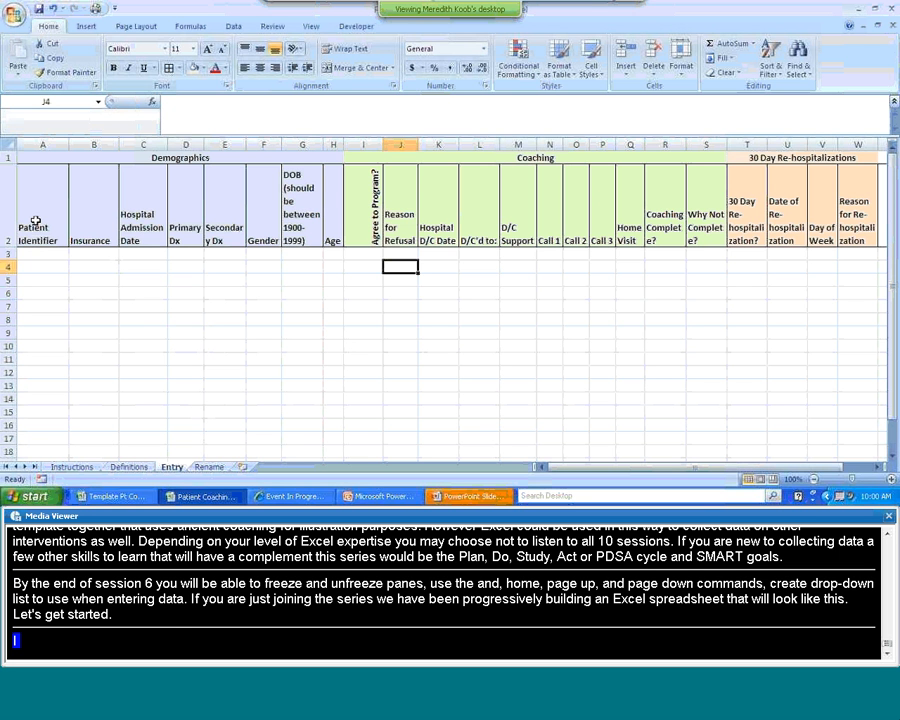
# - Freeze the two header rows of the Entry sheet using Freeze Panes at row 3
pyautogui.click(309, 28)
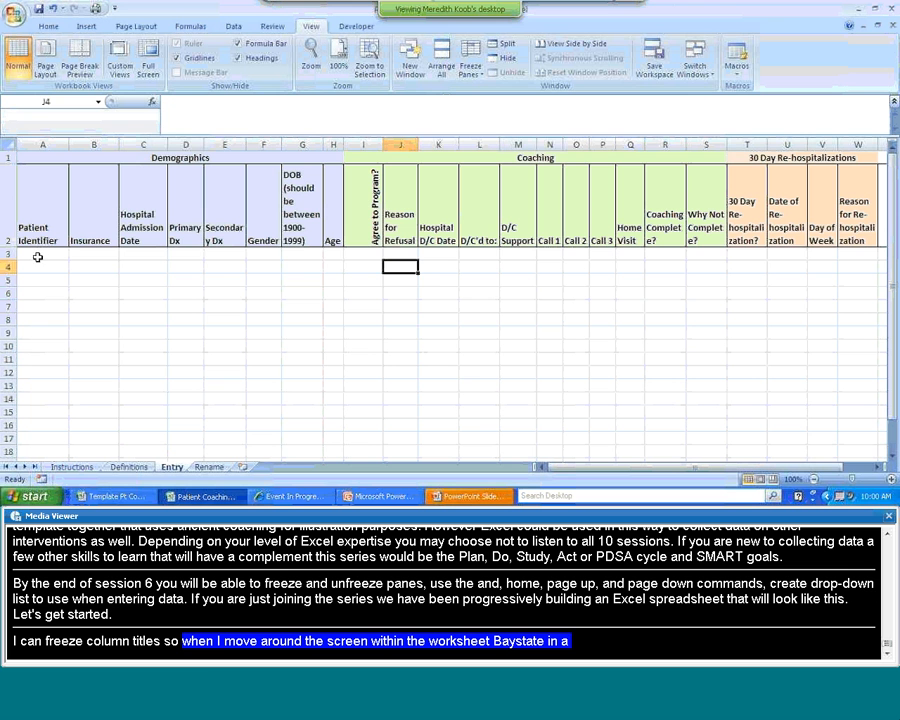
pyautogui.click(8, 253)
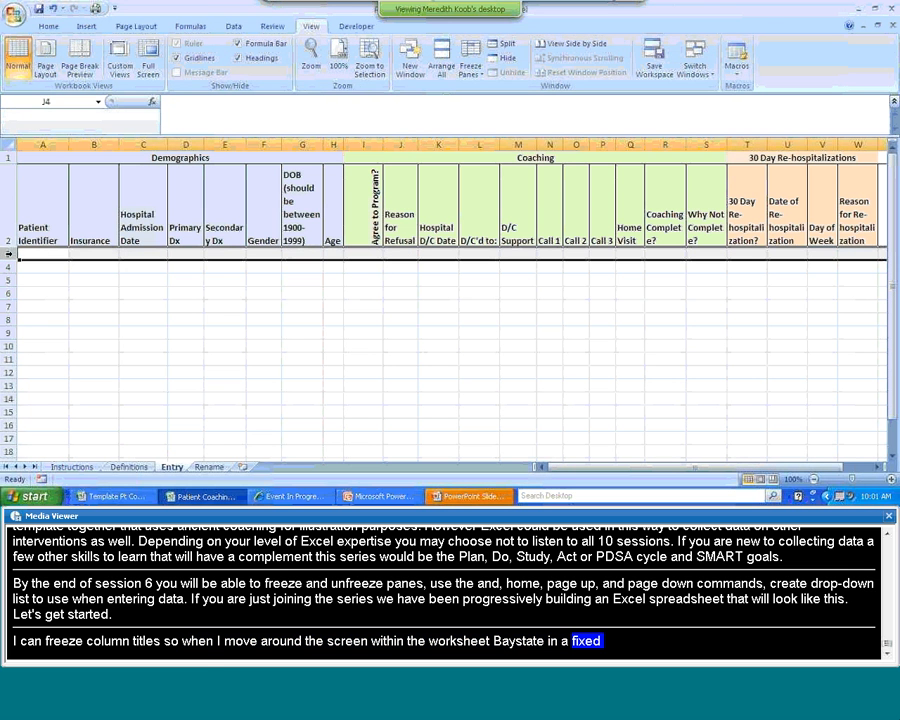
pyautogui.click(469, 71)
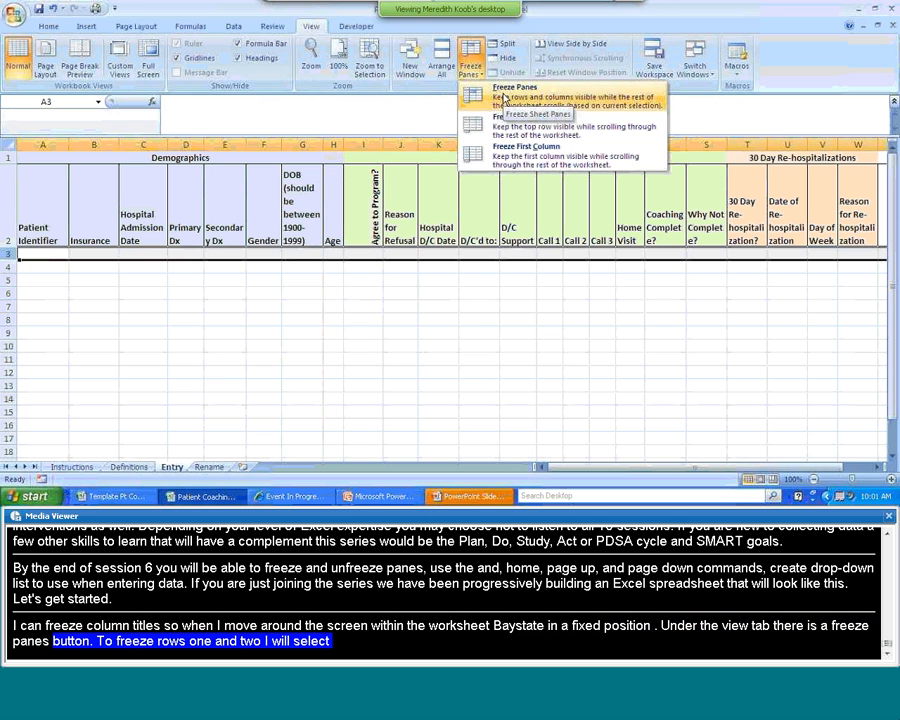
pyautogui.click(503, 92)
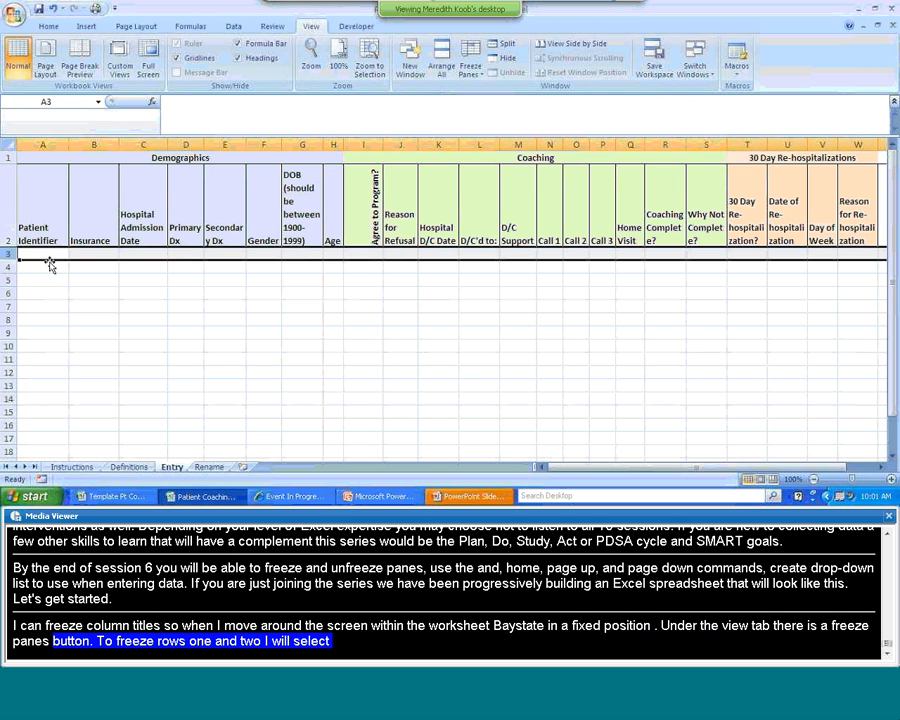
# - Page down through the Entry sheet to row 67 and return to row 3 to check the frozen column titles
pyautogui.press('pagedown')
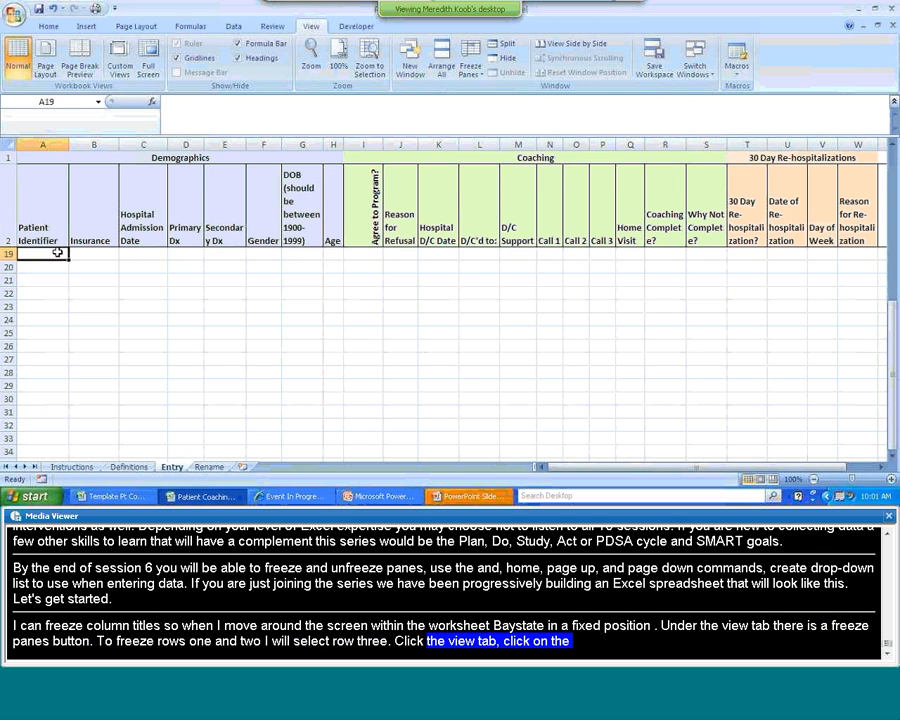
pyautogui.press('pagedown')
pyautogui.press('pagedown')
pyautogui.press('pagedown')
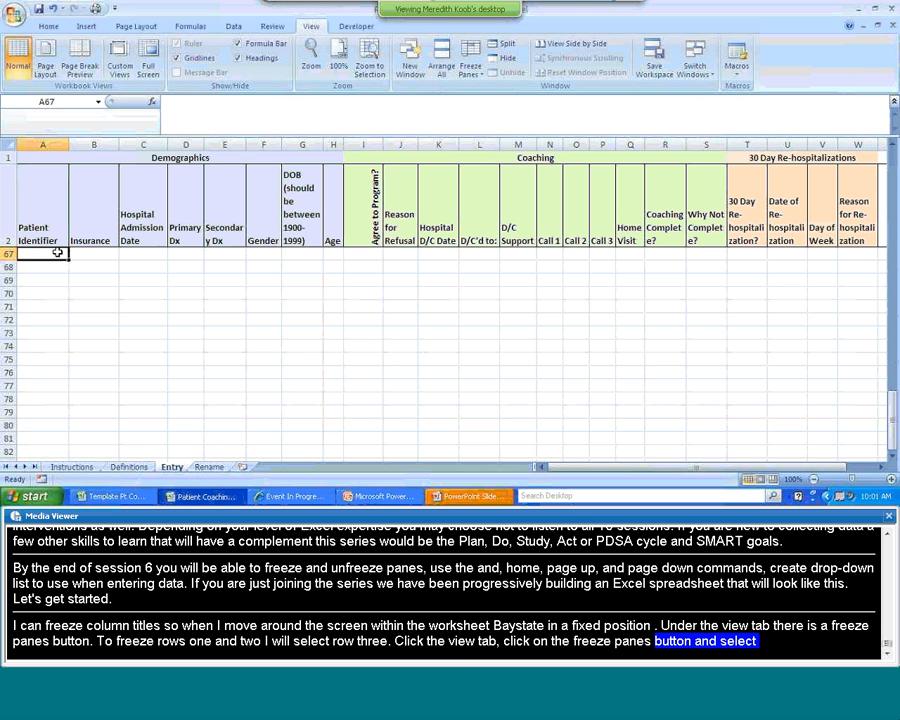
pyautogui.press('pageup')
pyautogui.press('pageup')
pyautogui.press('pageup')
pyautogui.press('pageup')
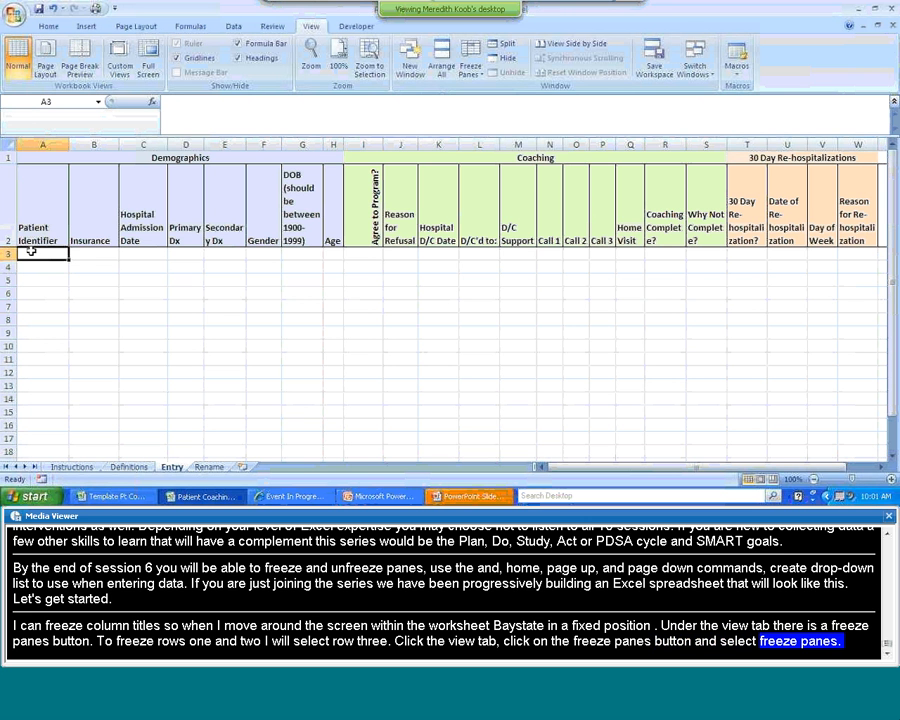
# - Unfreeze the panes on the Entry sheet
pyautogui.click(470, 60)
pyautogui.click(502, 100)
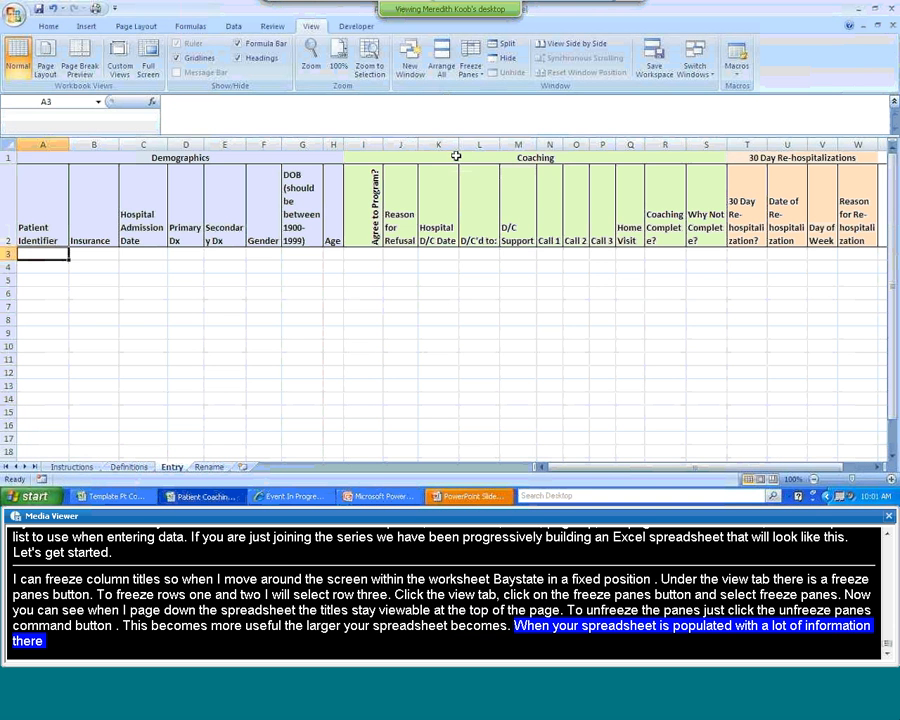
# - Cut the demo text block A1:P9 from the Rename sheet and paste it at cell A3 of the Entry sheet
pyautogui.click(211, 466)
pyautogui.moveTo(34, 158); pyautogui.dragTo(680, 262)
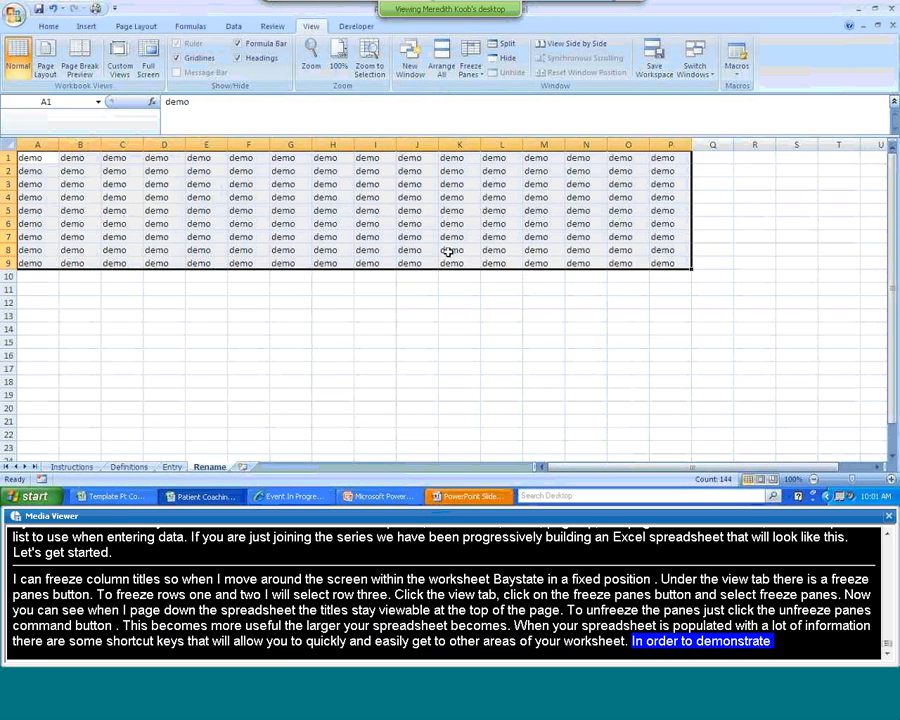
pyautogui.rightClick(373, 224)
pyautogui.click(384, 231)
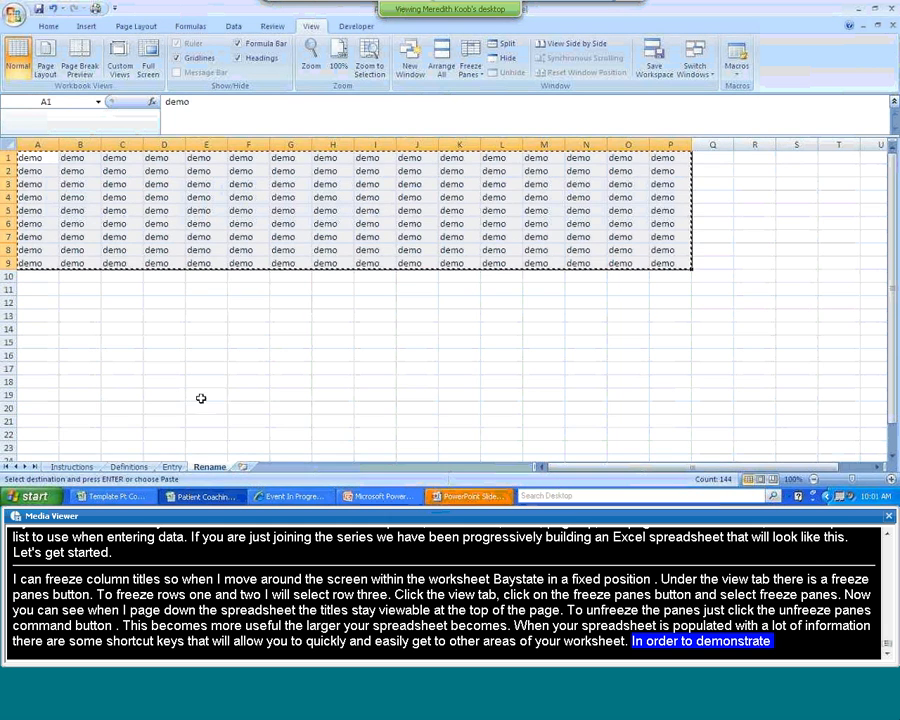
pyautogui.click(174, 467)
pyautogui.rightClick(50, 256)
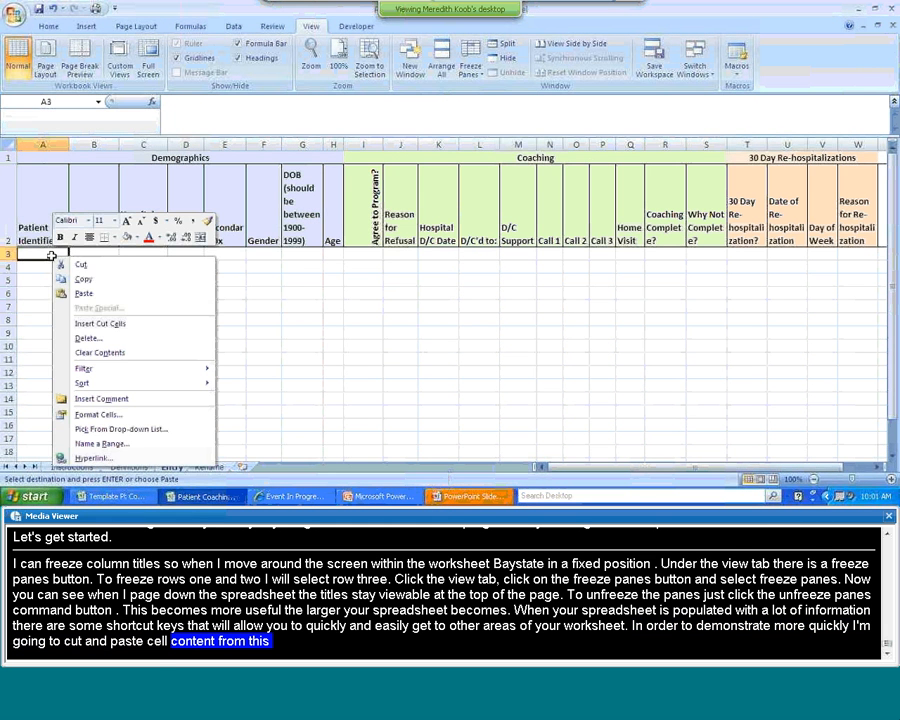
pyautogui.click(72, 293)
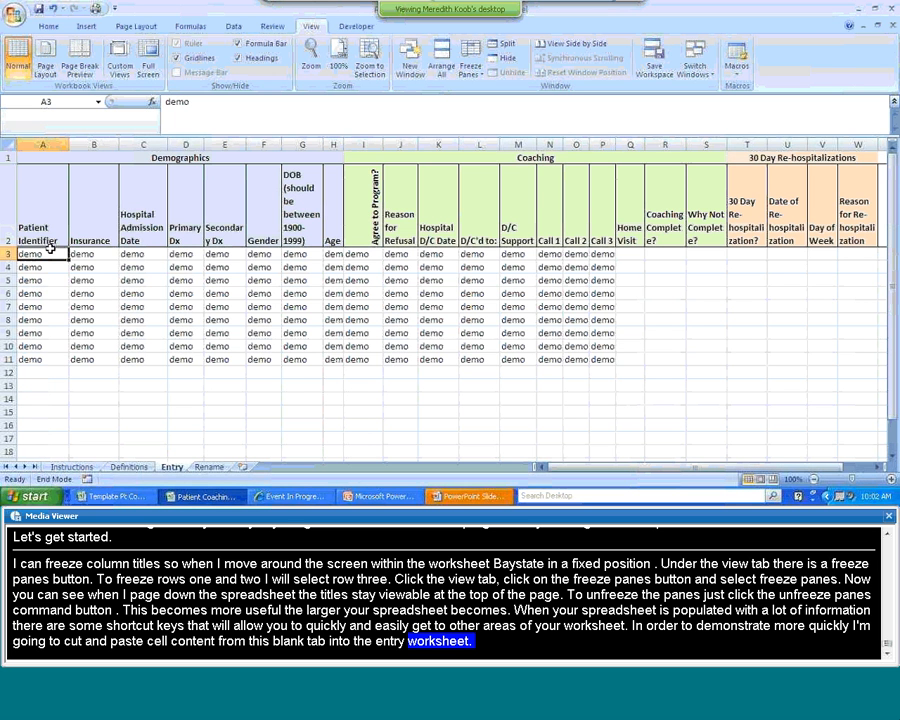
# - Jump to the last filled cell of row 3 and return to the start of the row
pyautogui.press('Tab')
pyautogui.press('Tab')
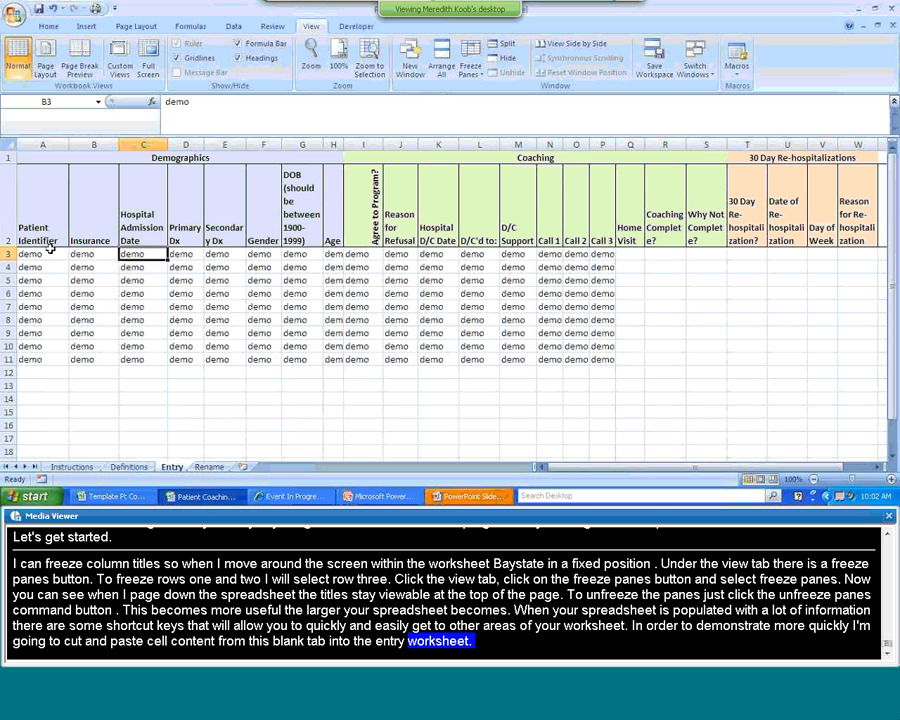
pyautogui.press('End')
pyautogui.press('Right')
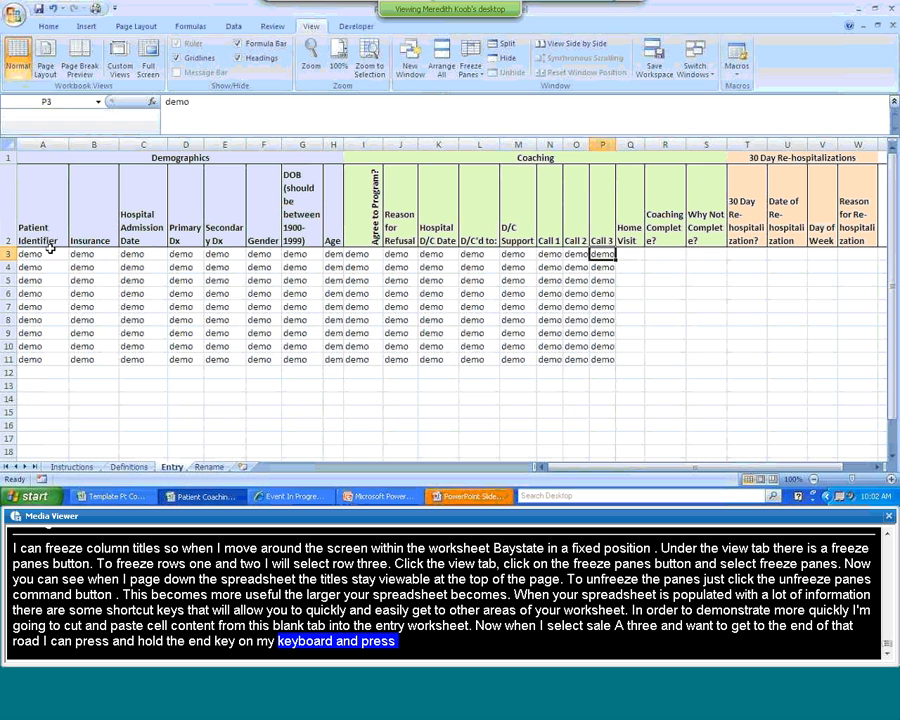
pyautogui.press('Home')
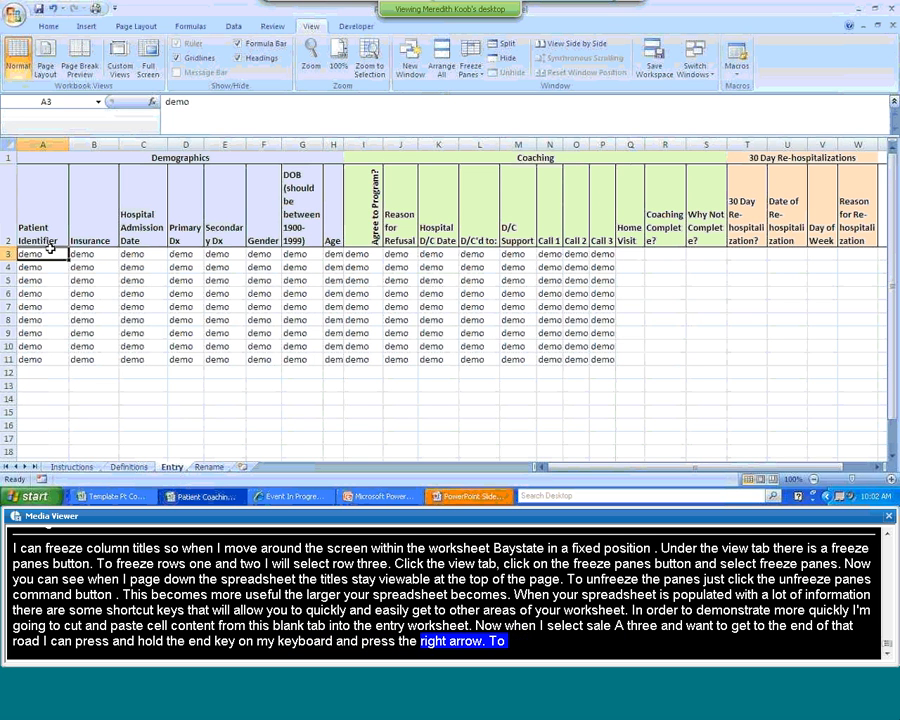
# - Jump to the last filled cell of column A and back to the top, and view the sheet one page down and up
pyautogui.hotkey('ctrl', 'Down')
pyautogui.press('Up')
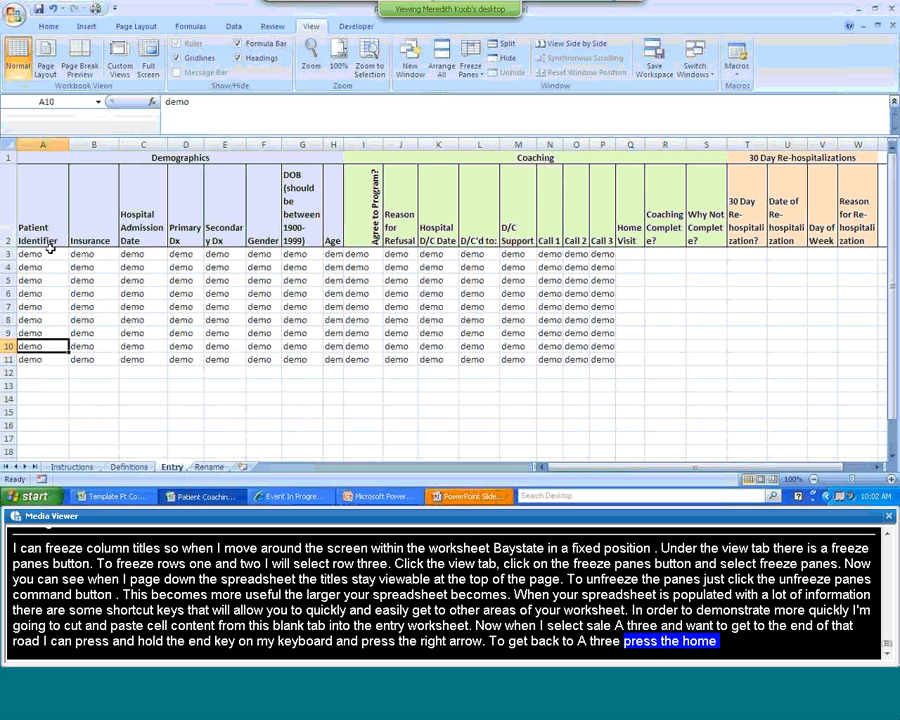
pyautogui.press('Up')
pyautogui.hotkey('ctrl', 'Up')
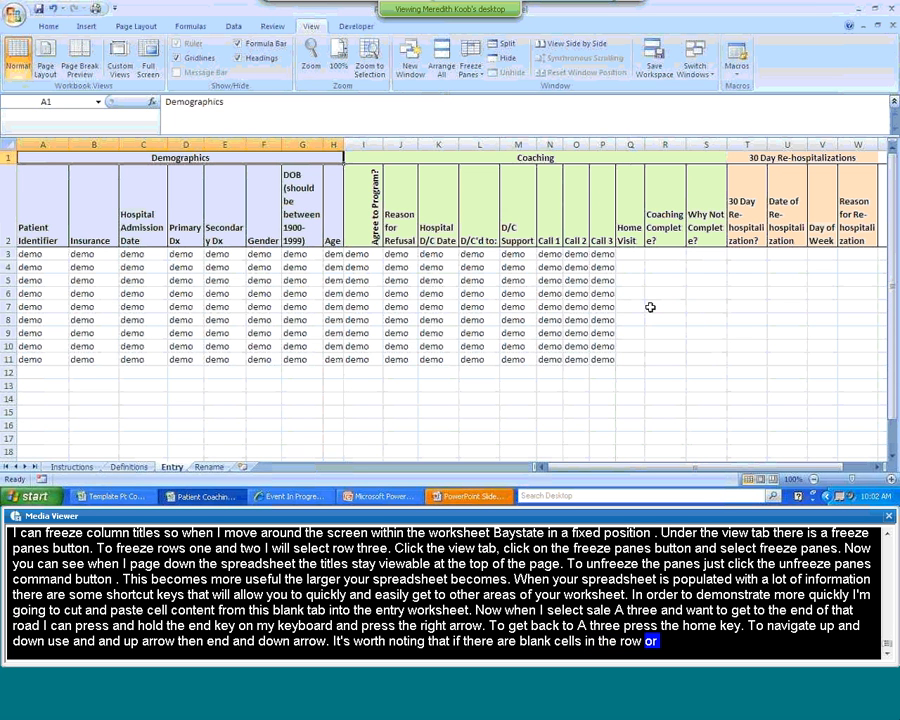
pyautogui.press('pagedown')
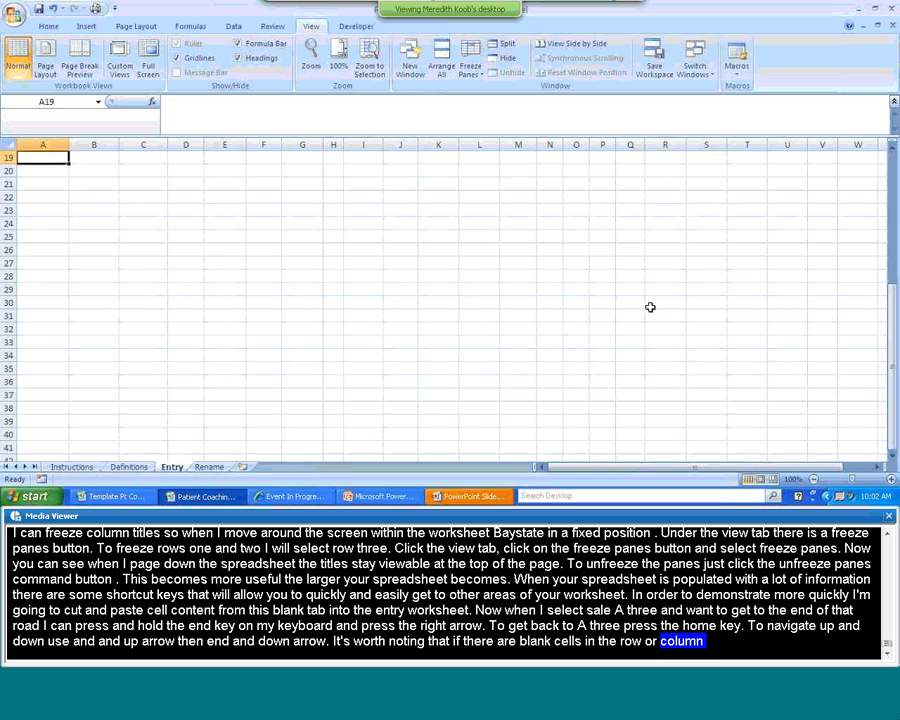
pyautogui.press('pageup')
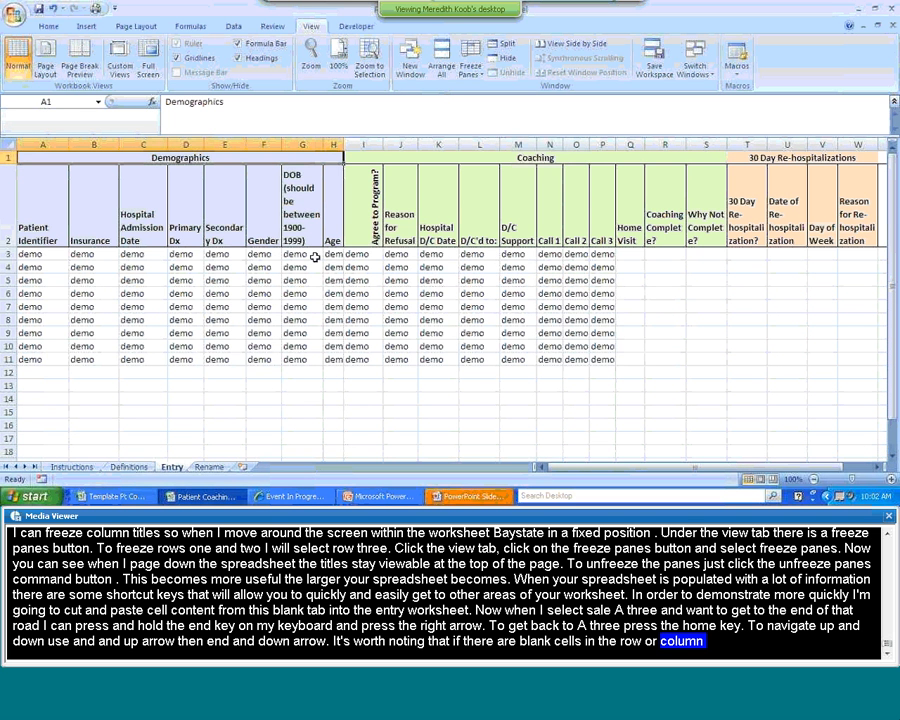
# - Delete the demo text from A3:P11 on the Entry sheet and select cell A3
pyautogui.moveTo(44, 256); pyautogui.dragTo(600, 360)
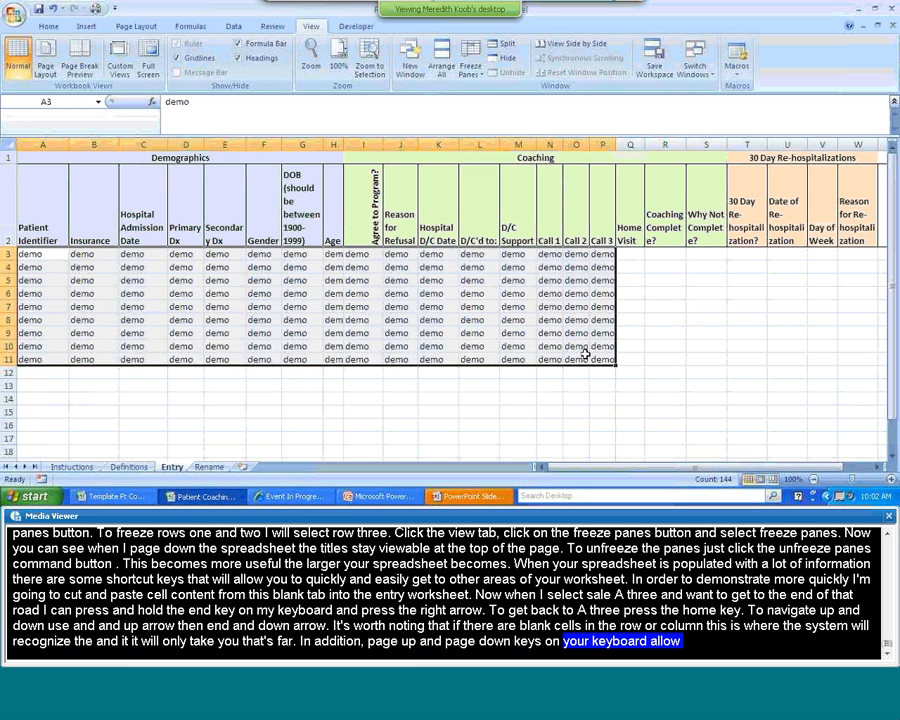
pyautogui.press('Delete')
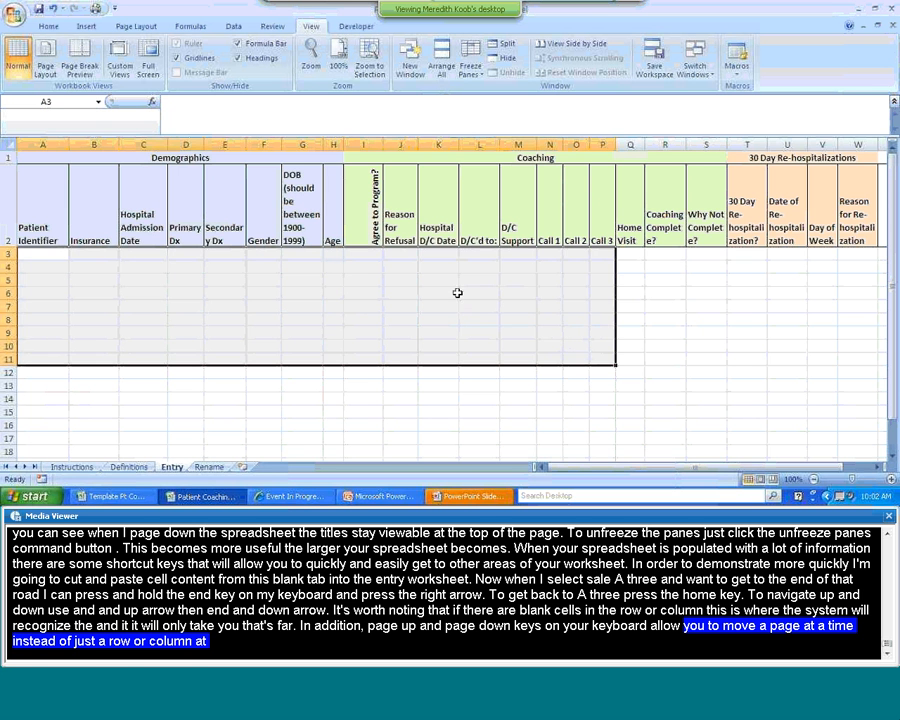
pyautogui.click(58, 253)
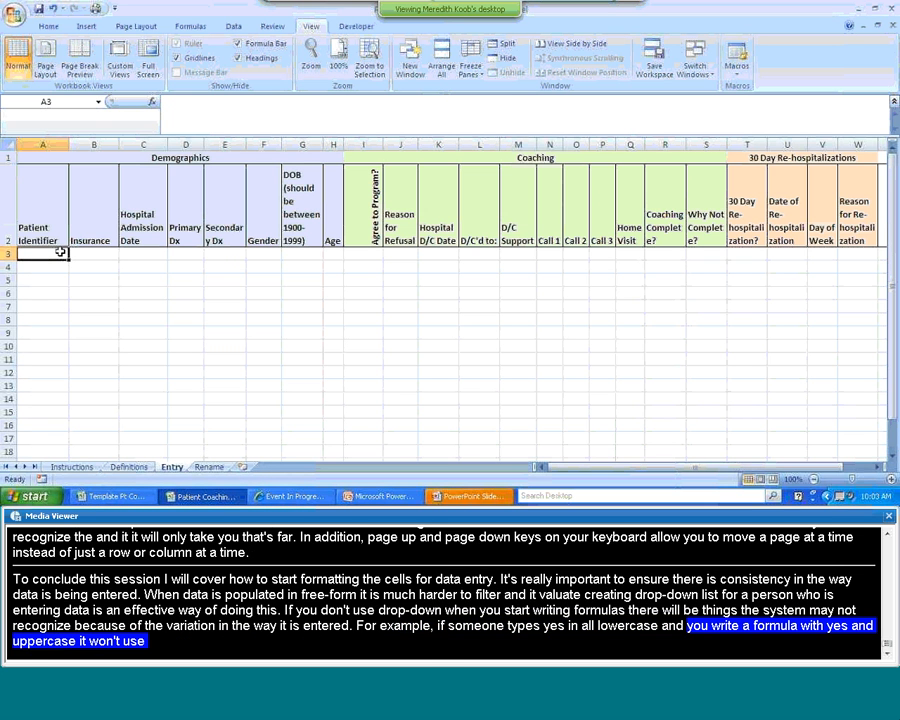
# - Enter the insurance list items Medicare FFS, Dual eligible, Uninsured and Other in cells B15 to B18
pyautogui.click(93, 410)
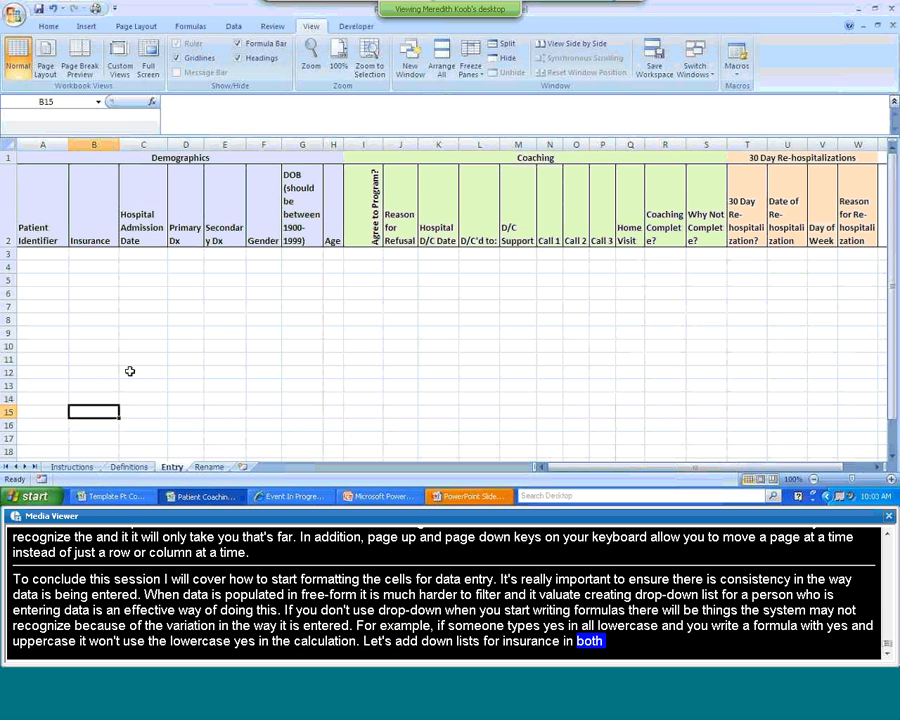
pyautogui.write('Medi')
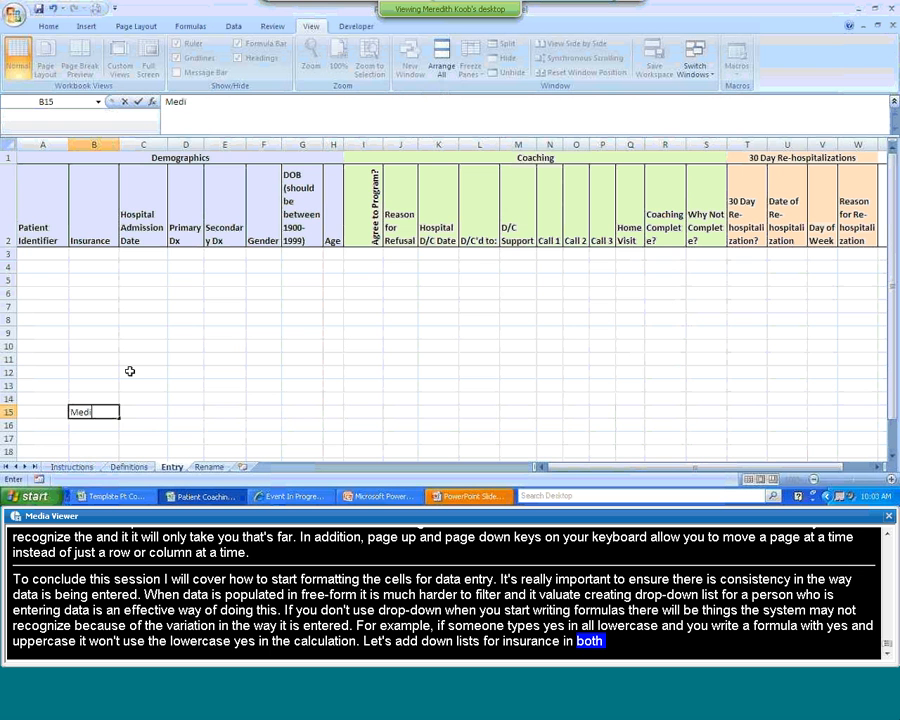
pyautogui.write('care')
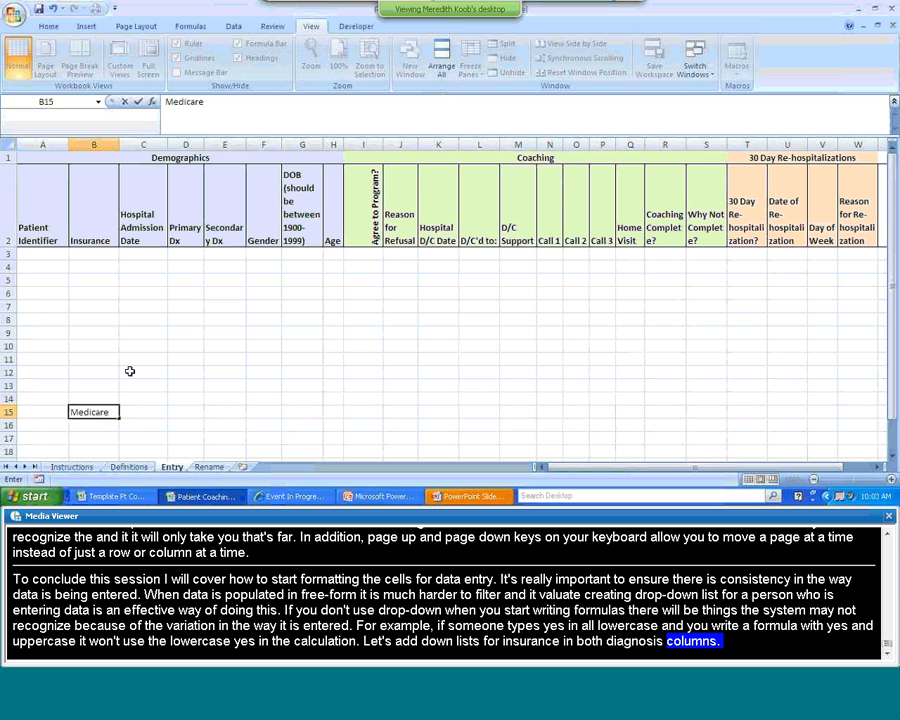
pyautogui.write(' FFS')
pyautogui.press('Return')
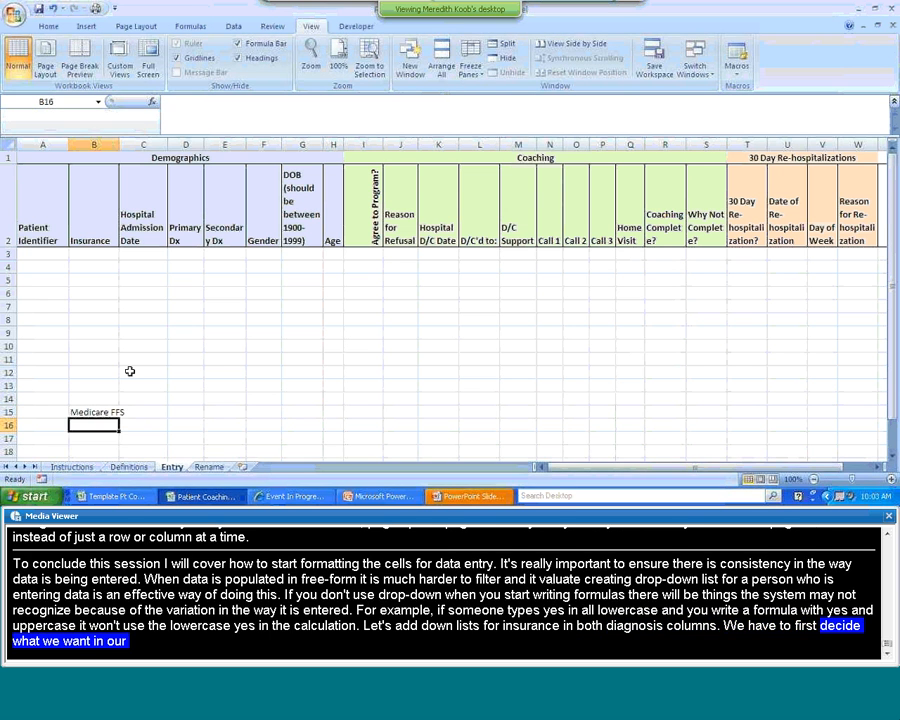
pyautogui.write('MD')
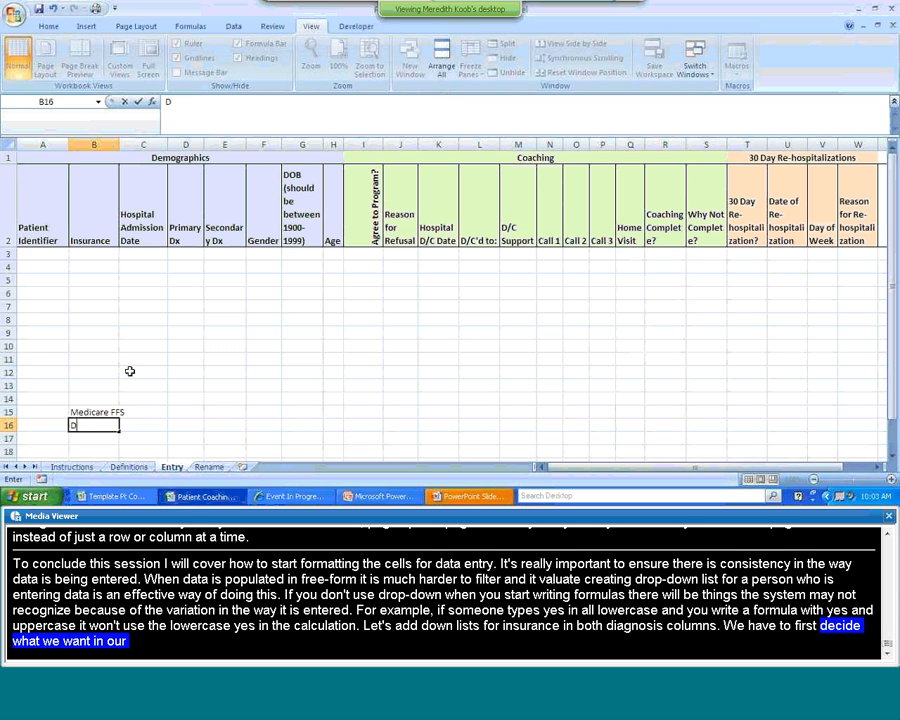
pyautogui.write('ual eligible')
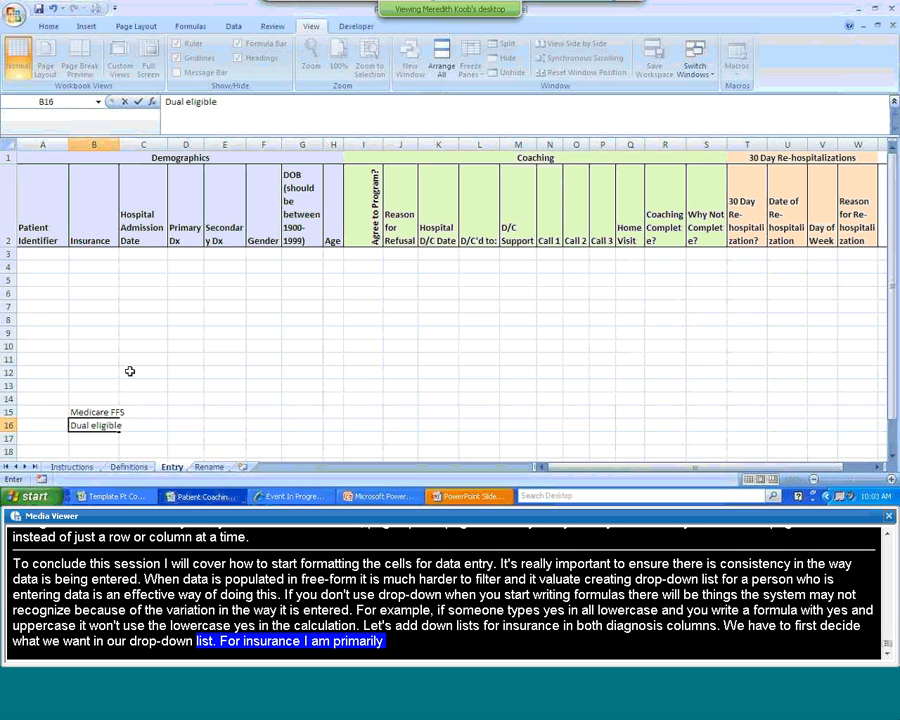
pyautogui.press('Return')
pyautogui.write('Un')
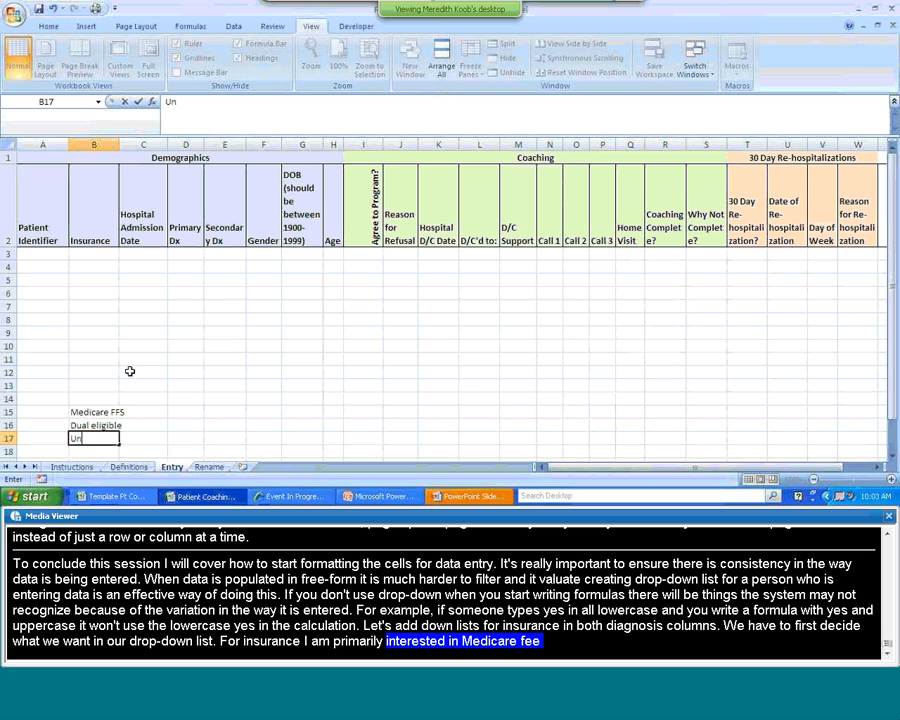
pyautogui.write('insured')
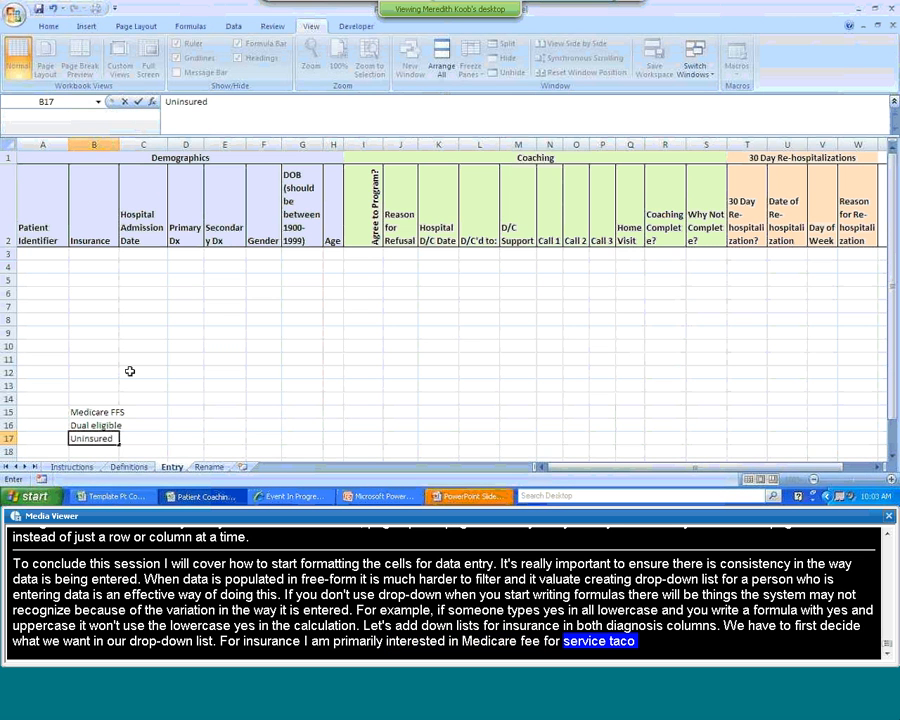
pyautogui.press('Return')
pyautogui.write('Other')
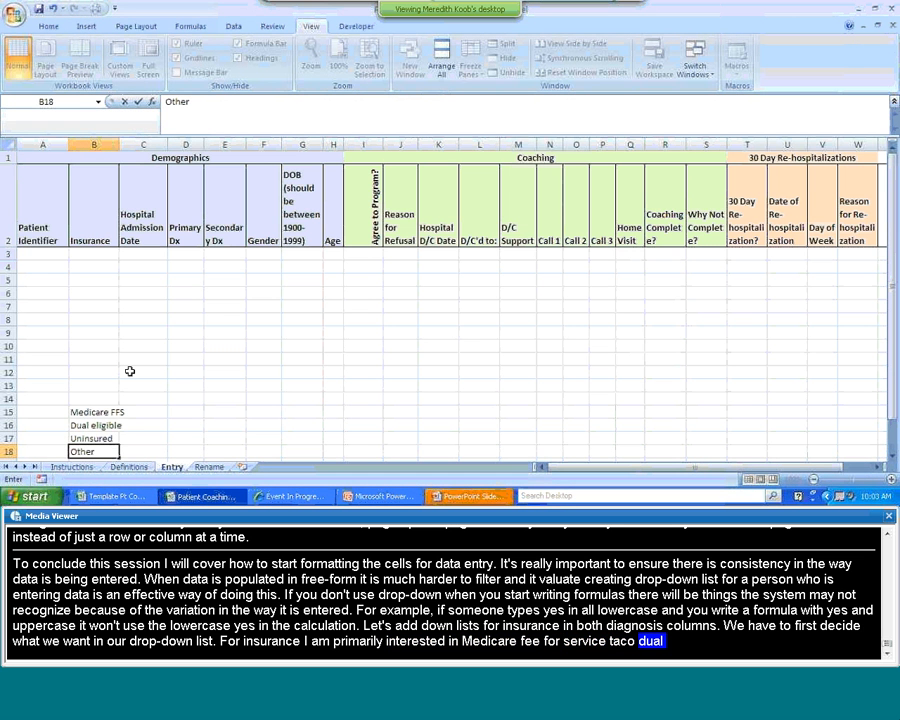
pyautogui.click(100, 412)
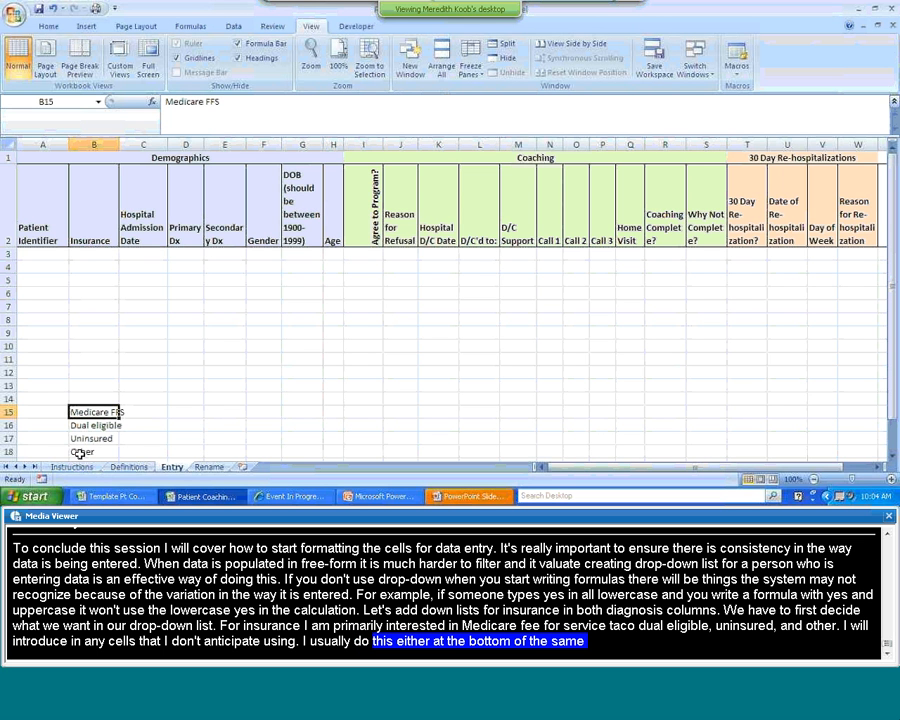
pyautogui.click(97, 426)
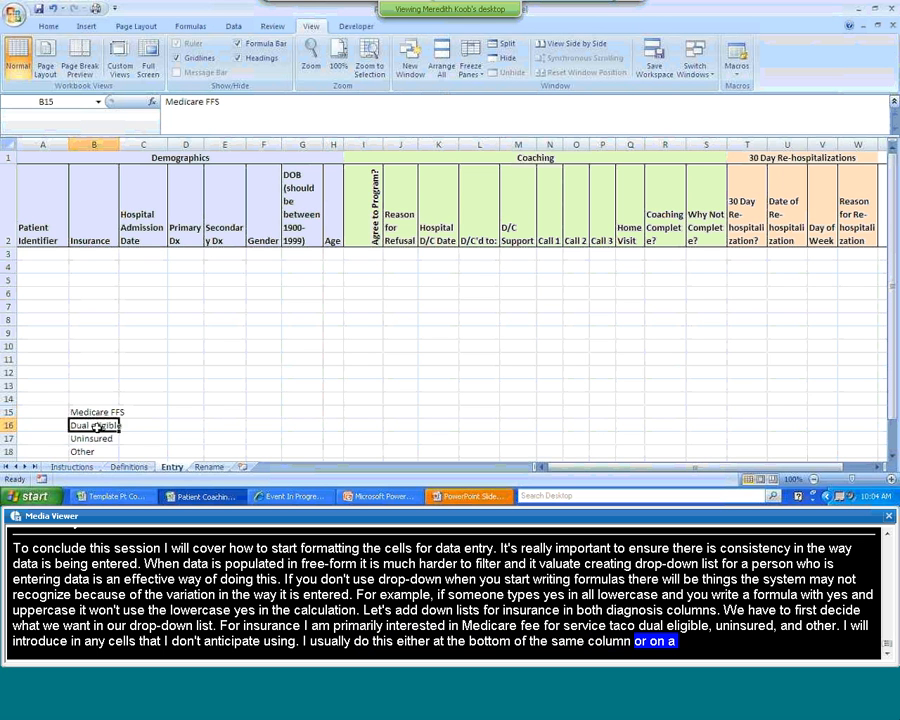
pyautogui.click(95, 438)
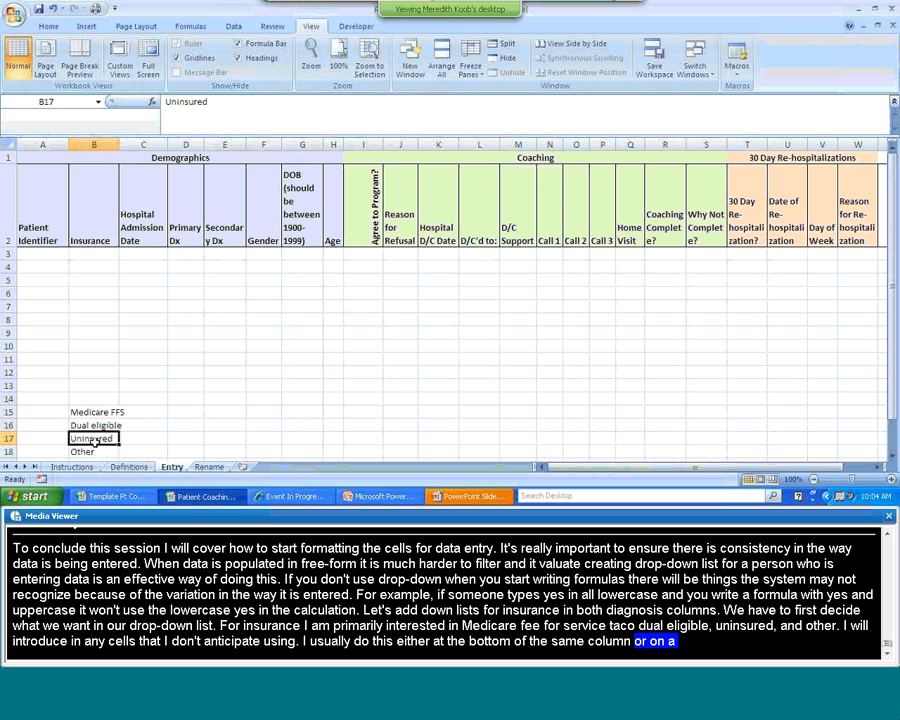
# - Enter the diagnosis list items CHF, AMI, Pneu and Other in cells D15 to D18
pyautogui.click(178, 412)
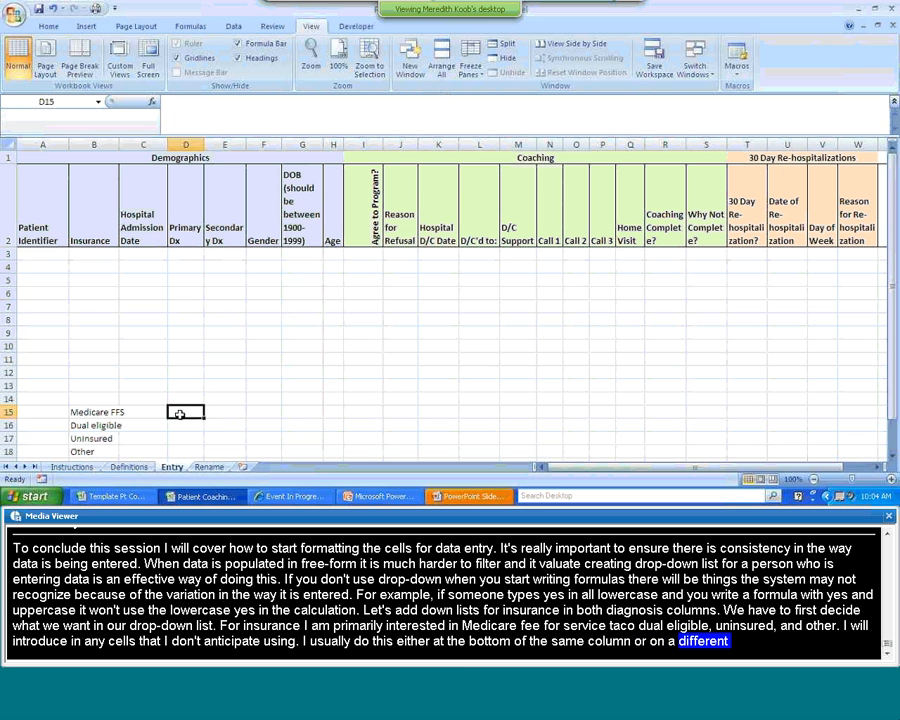
pyautogui.write('CHF')
pyautogui.press('Return')
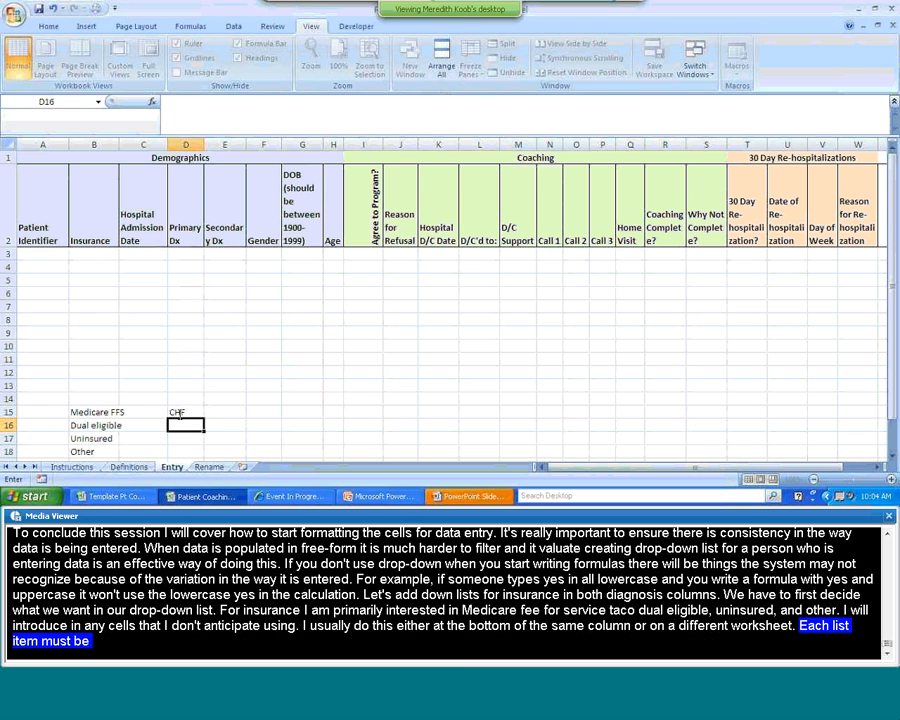
pyautogui.write('AMI')
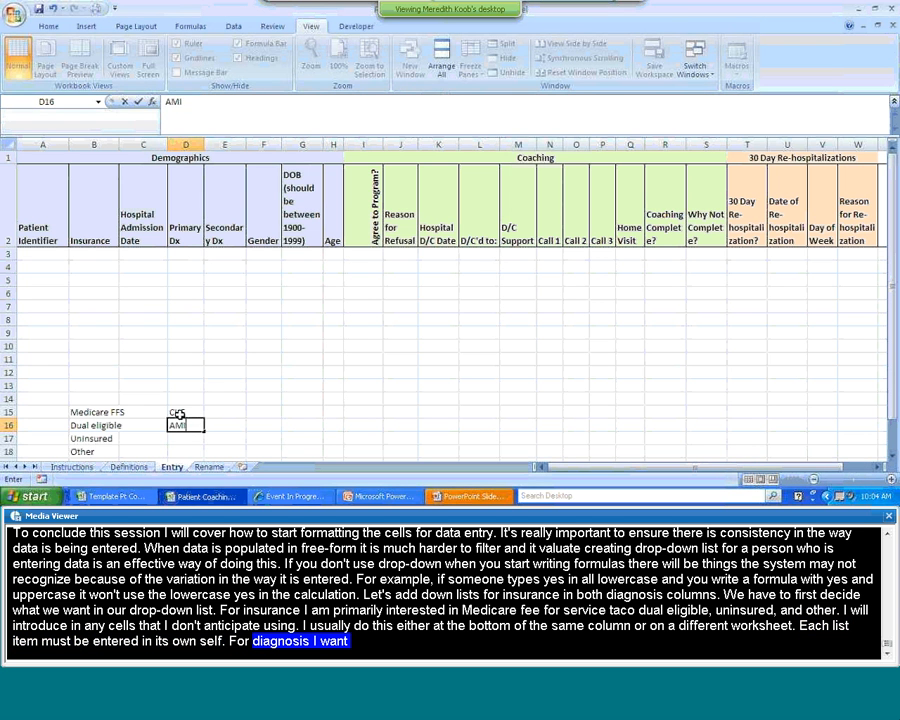
pyautogui.press('Return')
pyautogui.write('P')
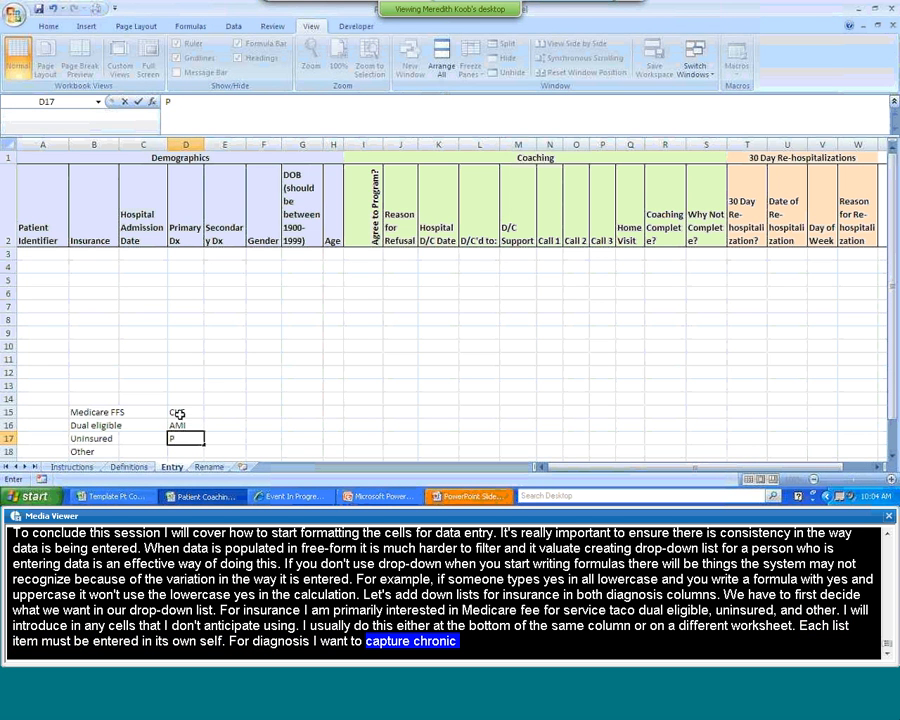
pyautogui.write('neu')
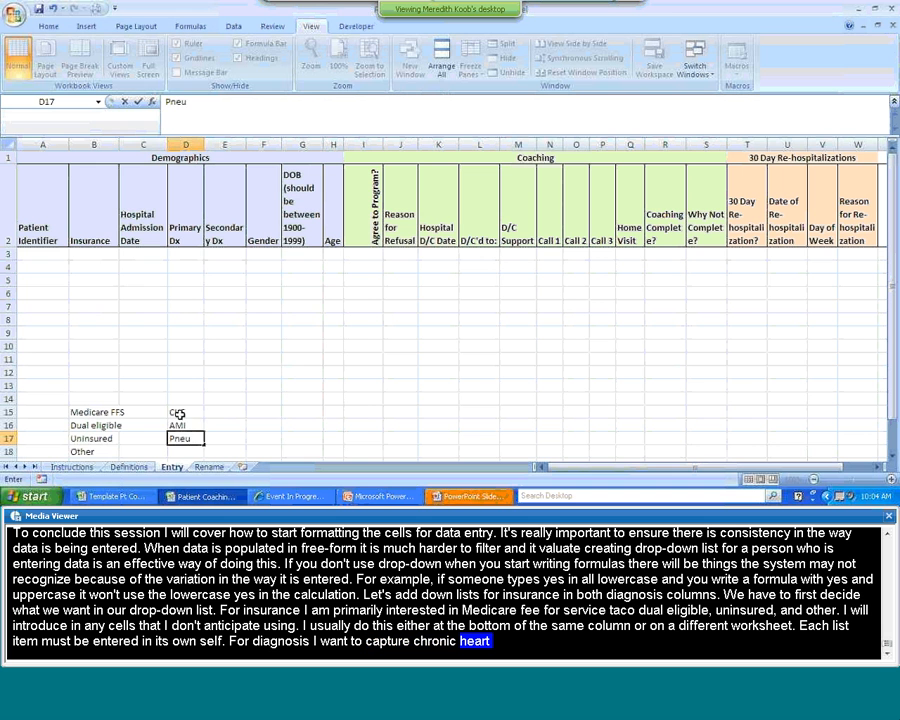
pyautogui.press('Return')
pyautogui.write('Other')
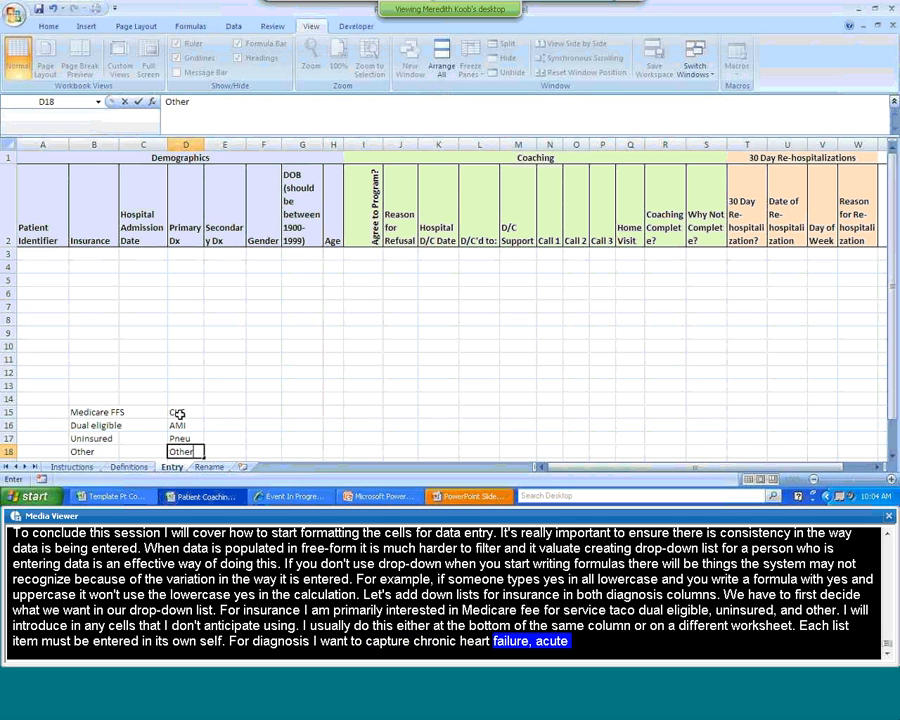
pyautogui.click(157, 411)
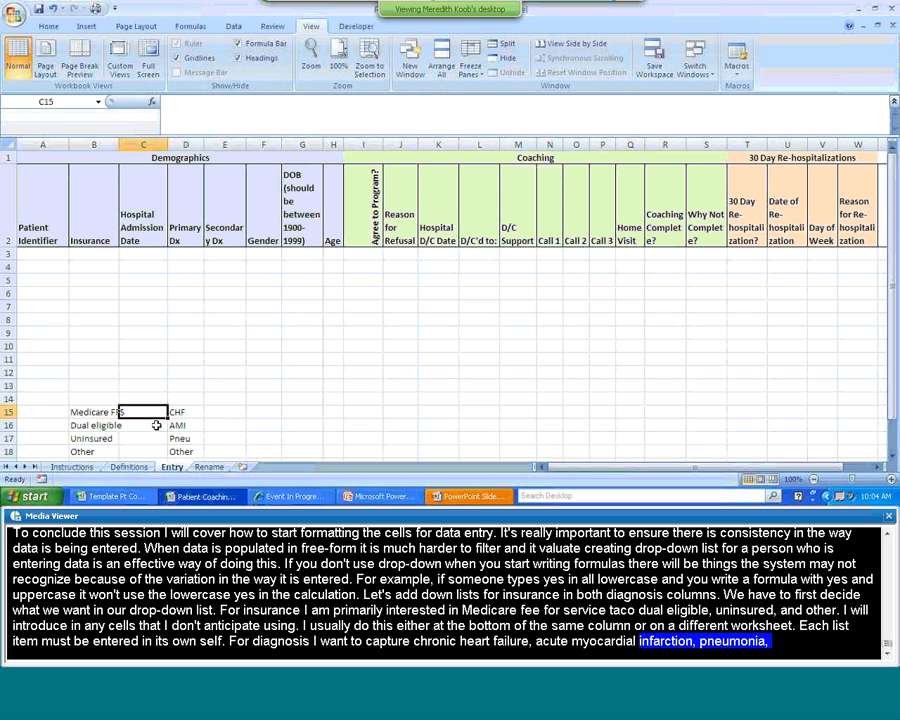
# - Add List data validation to Insurance cell B3 with source =$B$15:$B$18 and open its drop-down to check the choices
pyautogui.click(98, 253)
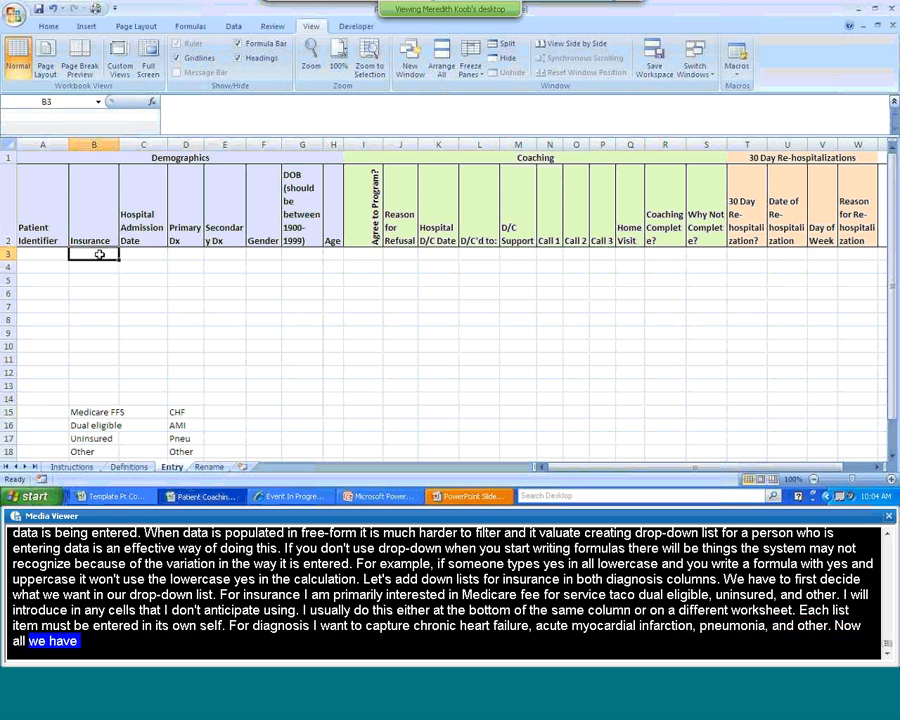
pyautogui.click(233, 28)
pyautogui.click(556, 74)
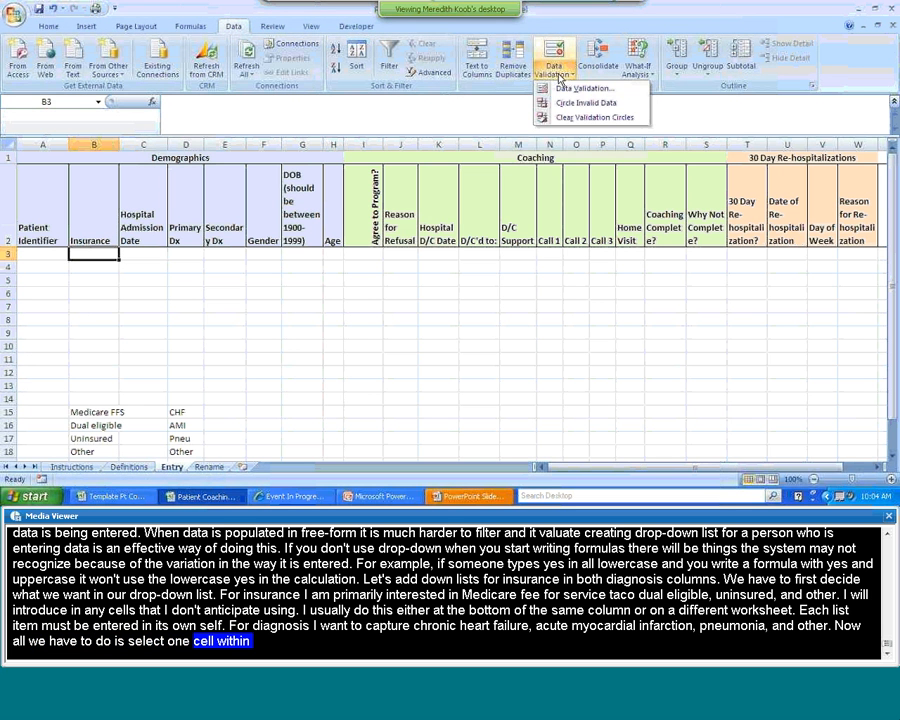
pyautogui.click(560, 90)
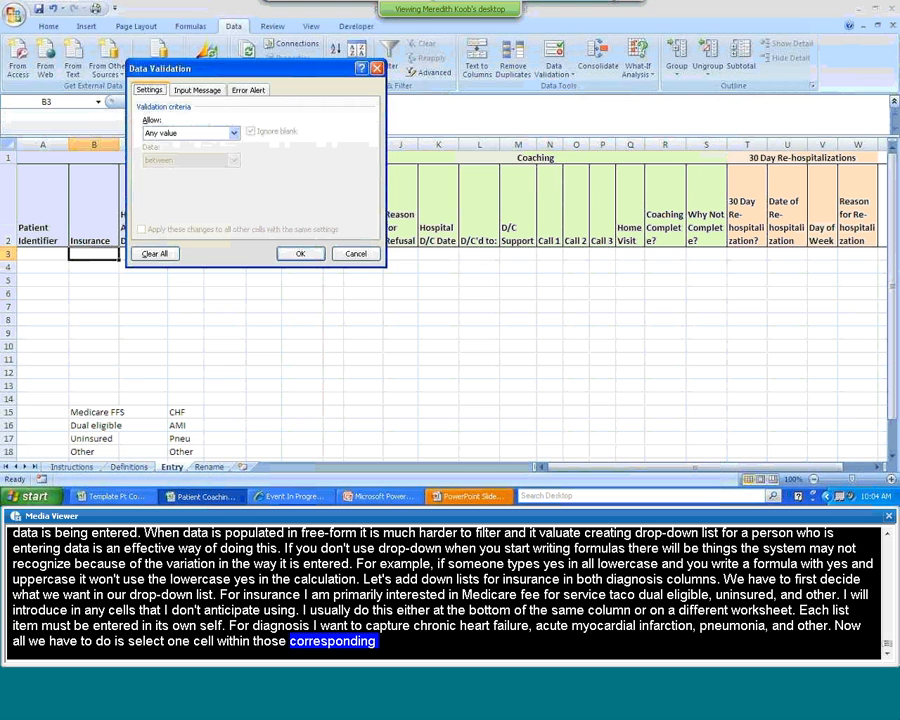
pyautogui.click(234, 133)
pyautogui.click(151, 170)
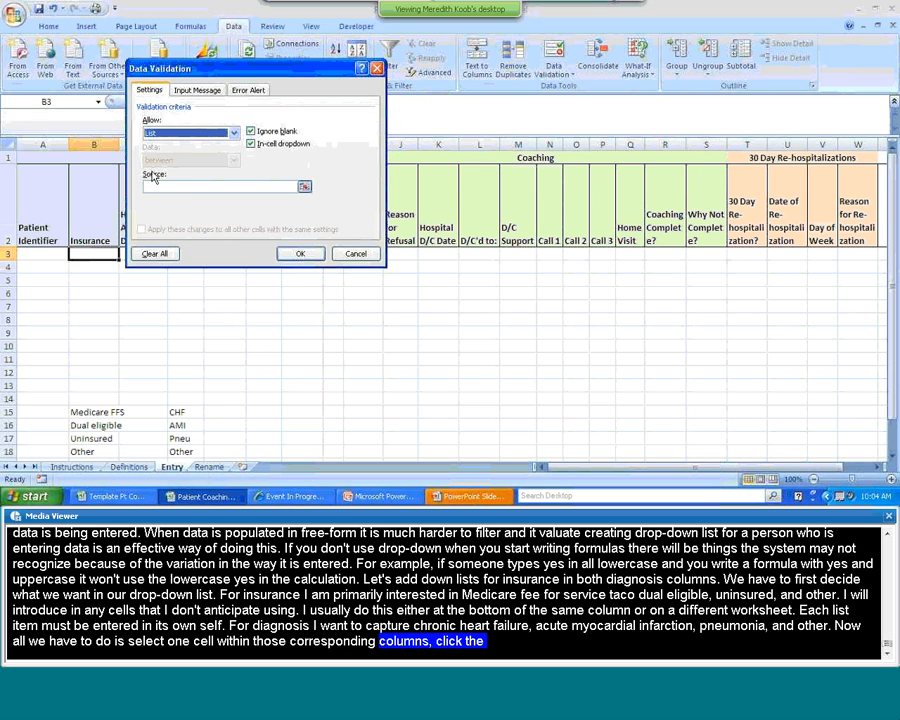
pyautogui.click(306, 189)
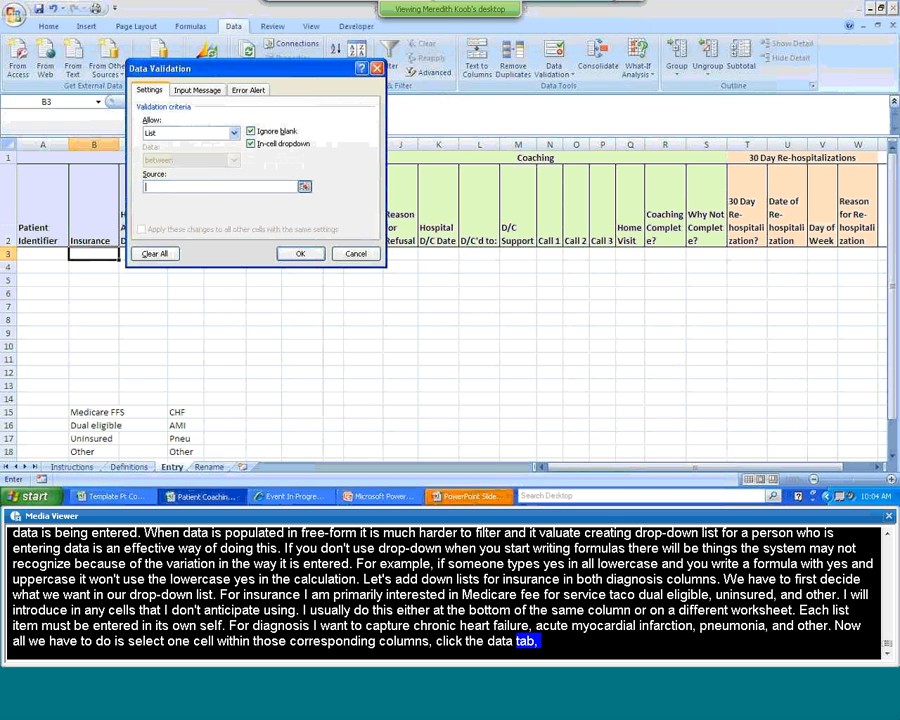
pyautogui.click(304, 187)
pyautogui.moveTo(92, 412); pyautogui.dragTo(89, 453)
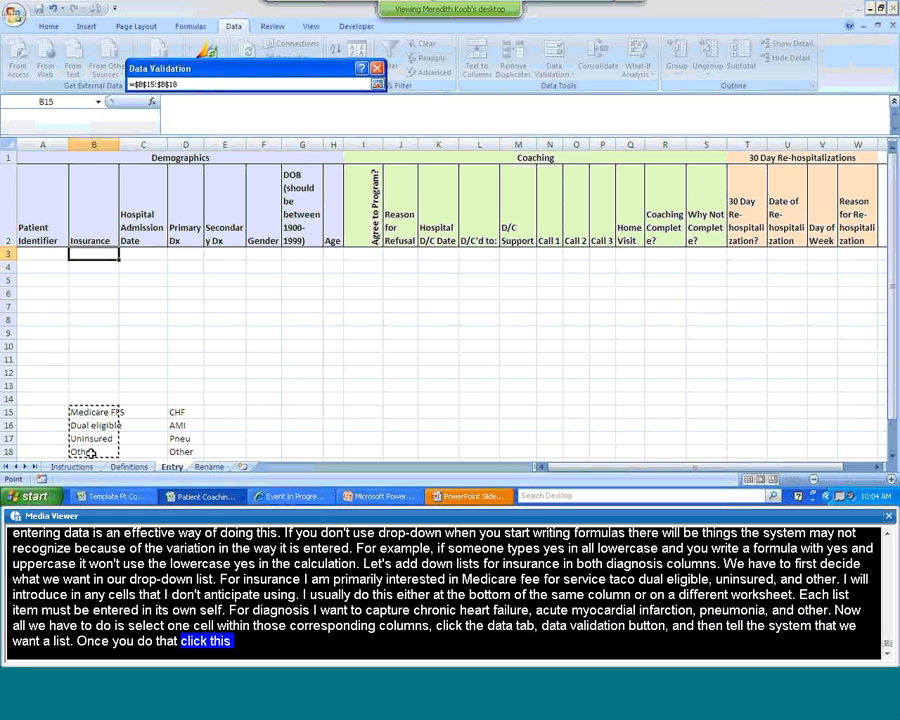
pyautogui.press('Return')
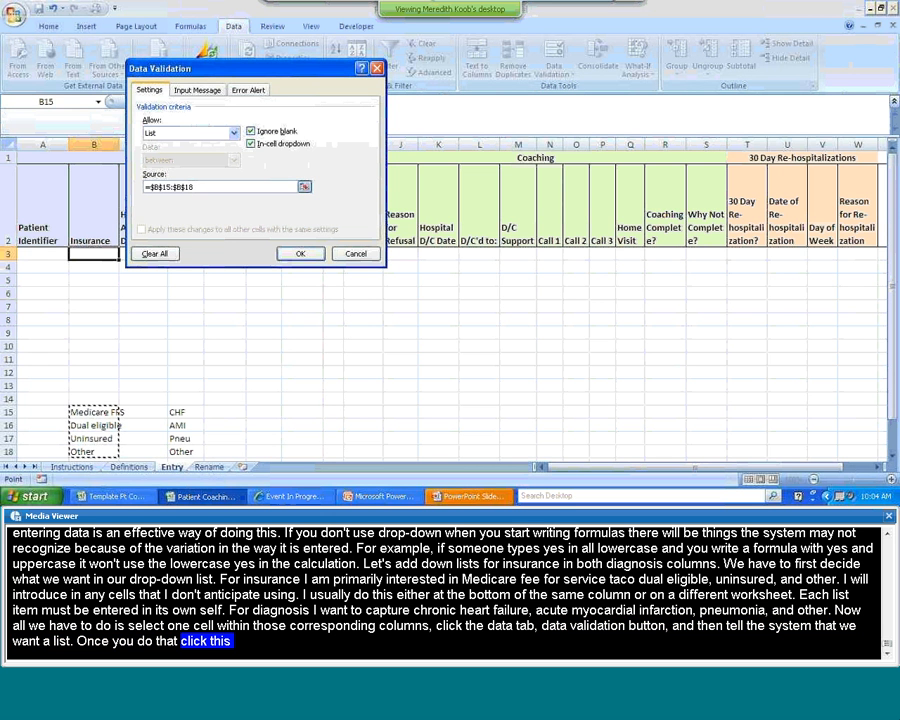
pyautogui.click(297, 253)
pyautogui.click(125, 255)
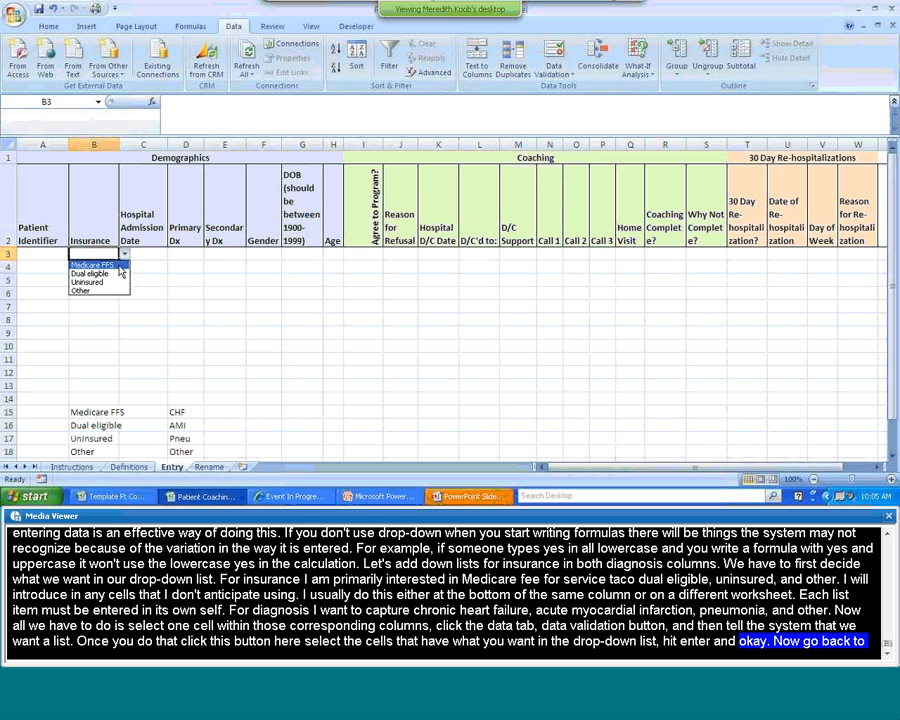
# - Copy cell B3 with its insurance drop-down and paste it into B4:B9
pyautogui.rightClick(104, 253)
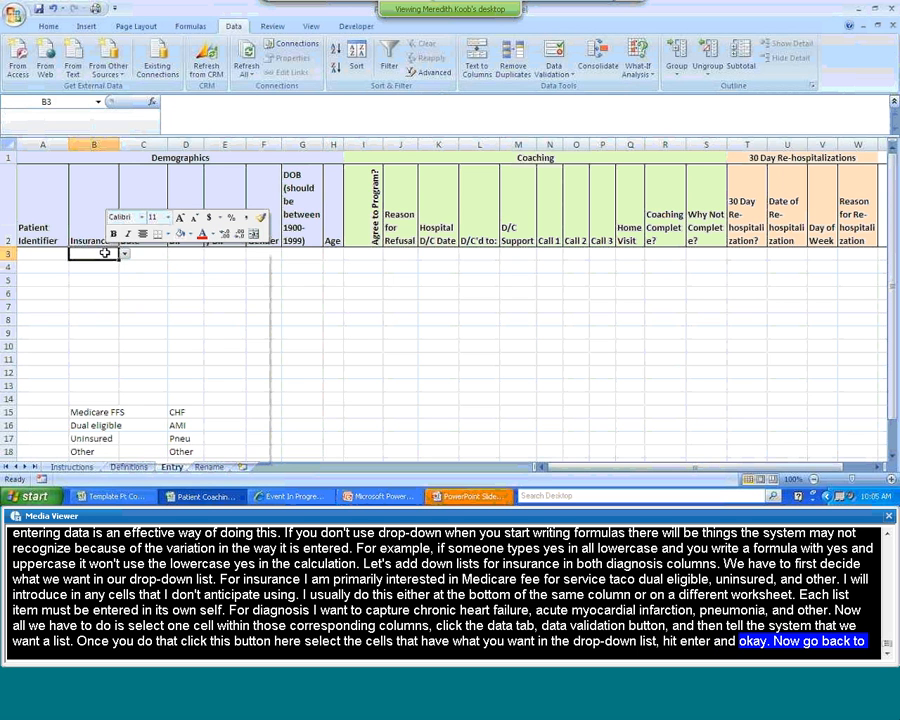
pyautogui.click(118, 273)
pyautogui.moveTo(94, 266); pyautogui.dragTo(96, 330)
pyautogui.rightClick(96, 330)
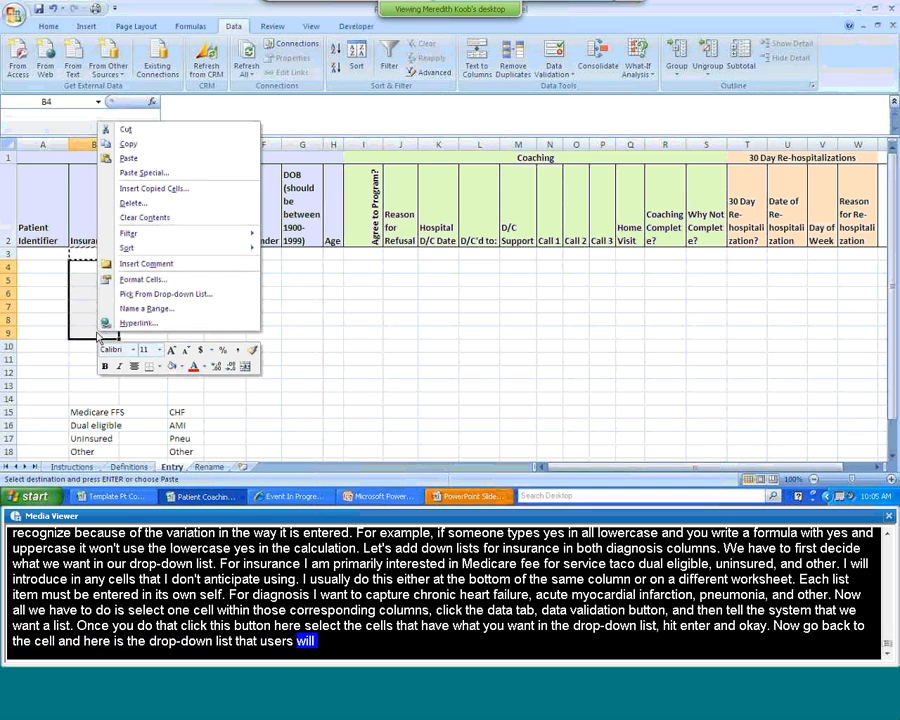
pyautogui.click(130, 159)
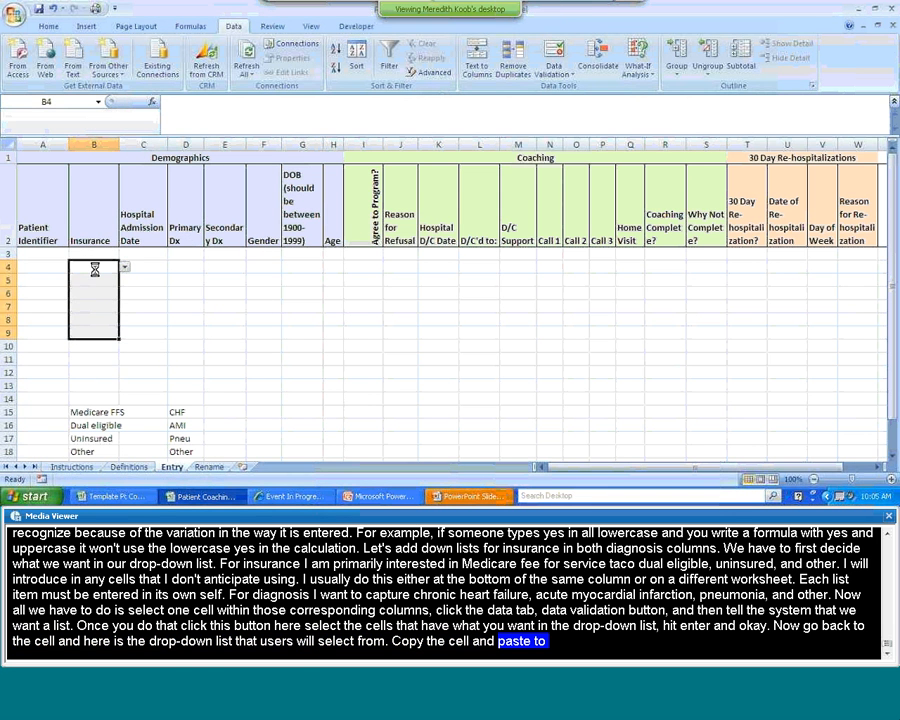
# - Add List data validation to Primary Dx cell D3 with source =$D$15:$D$18
pyautogui.click(190, 253)
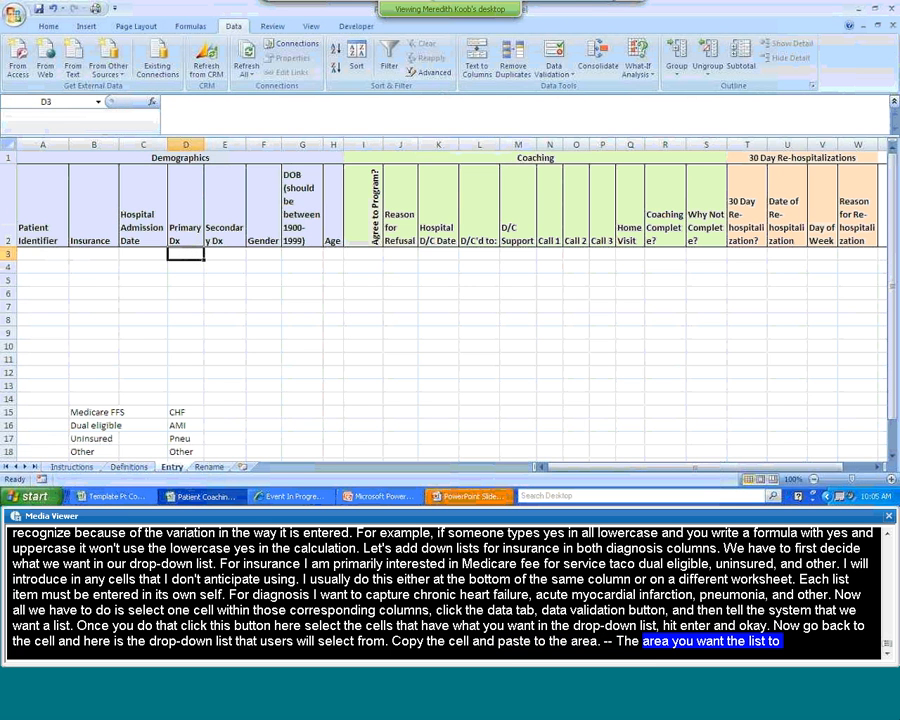
pyautogui.click(549, 72)
pyautogui.click(560, 88)
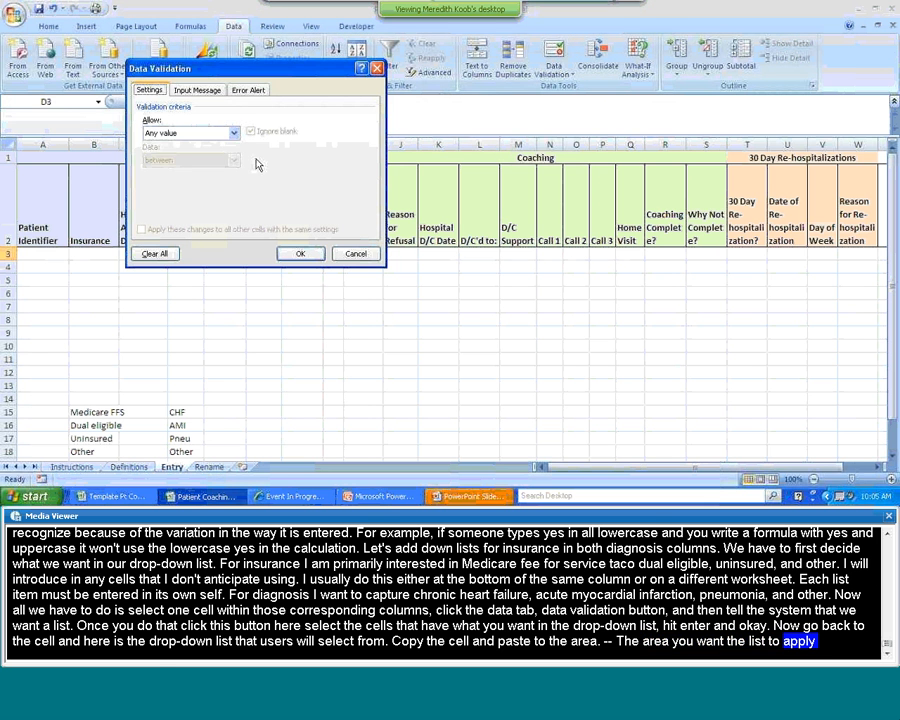
pyautogui.click(233, 132)
pyautogui.click(186, 174)
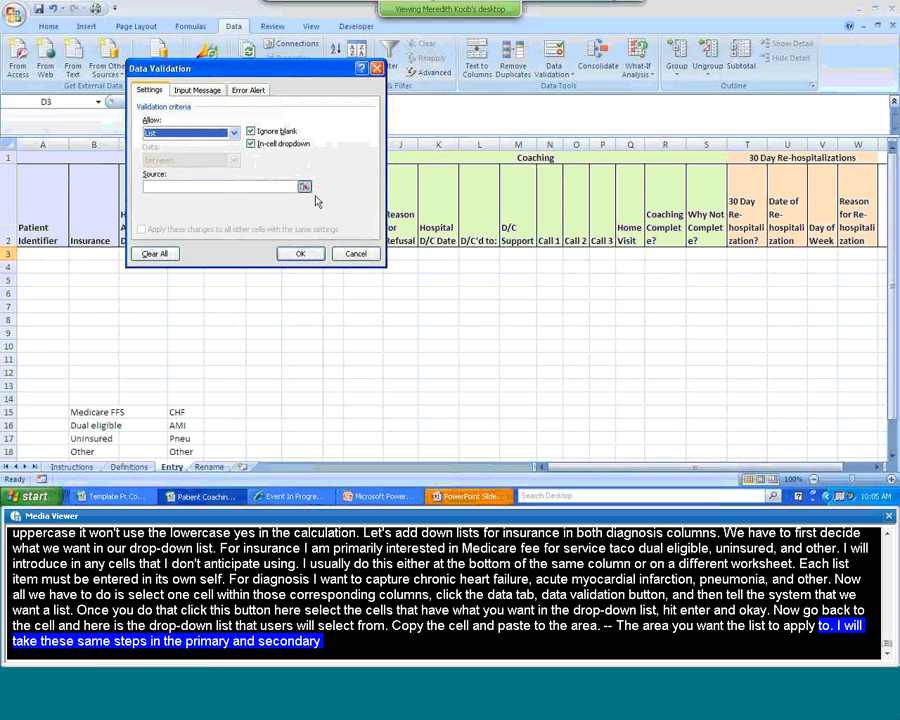
pyautogui.click(303, 185)
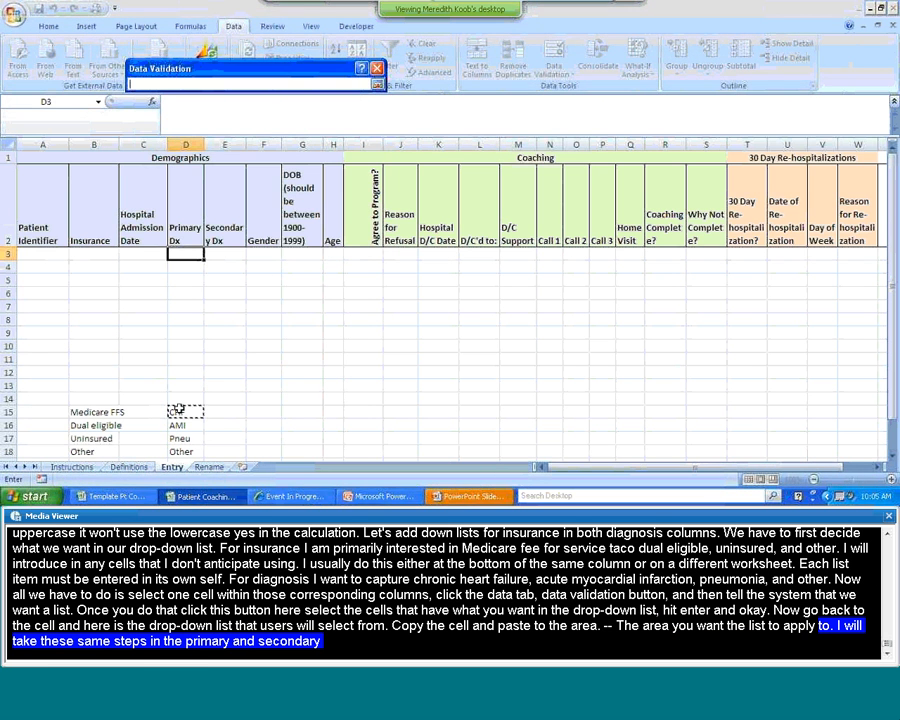
pyautogui.moveTo(180, 412); pyautogui.dragTo(179, 451)
pyautogui.press('Return')
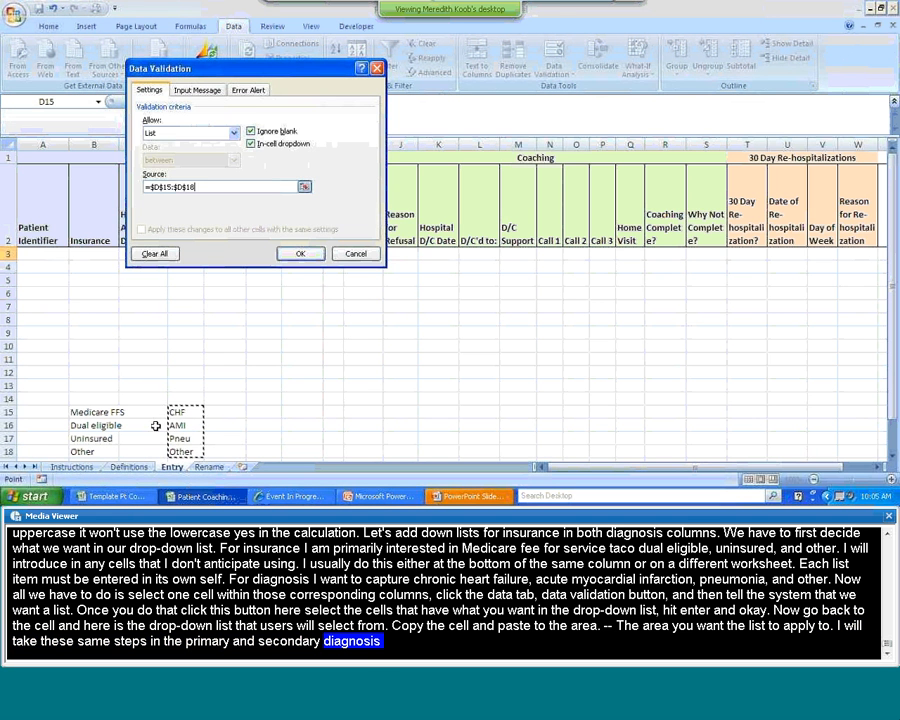
pyautogui.click(298, 253)
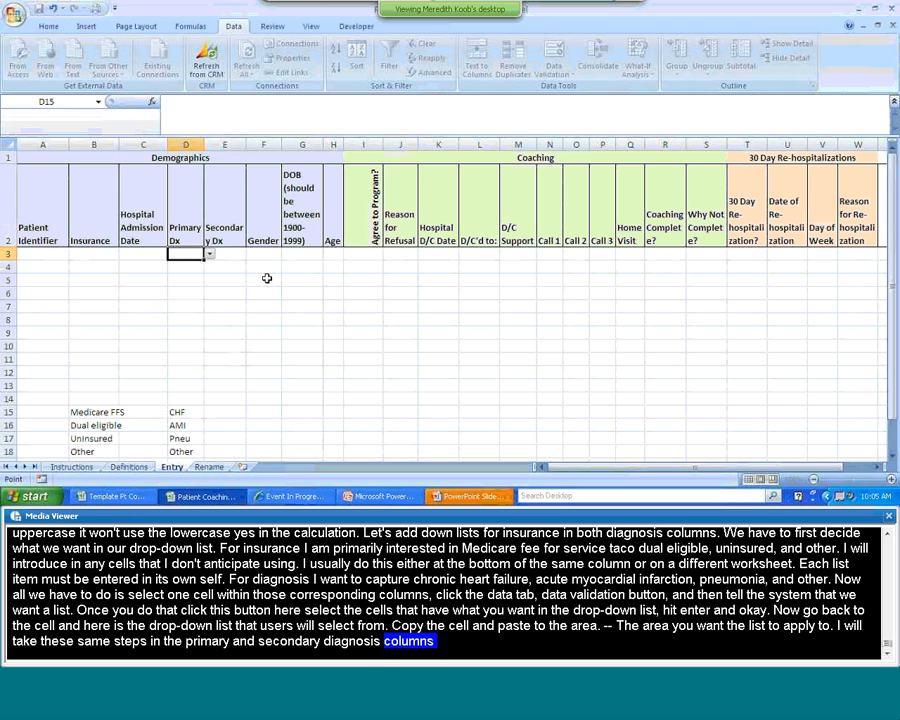
# - Copy the diagnosis drop-down from D3 across D3:E9 for the Primary and Secondary Dx columns, and open the list in D3
pyautogui.rightClick(195, 263)
pyautogui.click(225, 282)
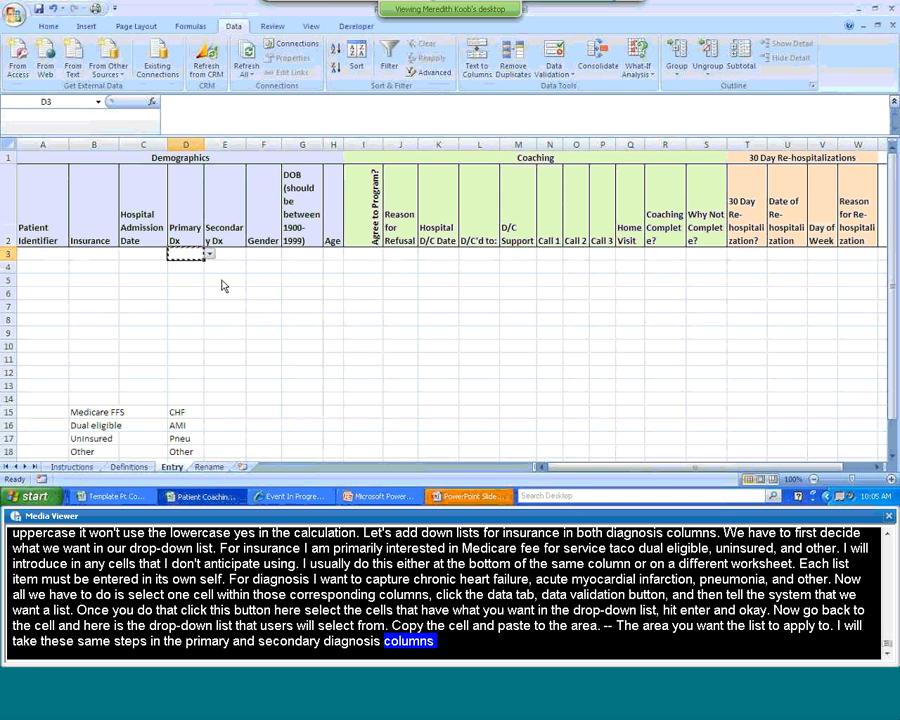
pyautogui.moveTo(200, 254); pyautogui.dragTo(221, 334)
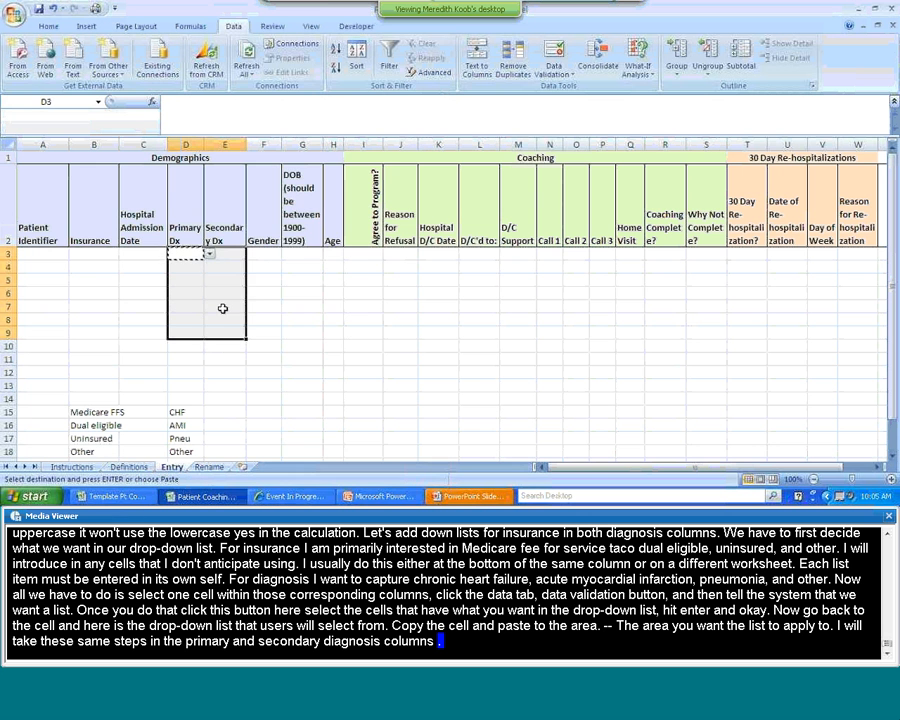
pyautogui.rightClick(221, 309)
pyautogui.click(258, 137)
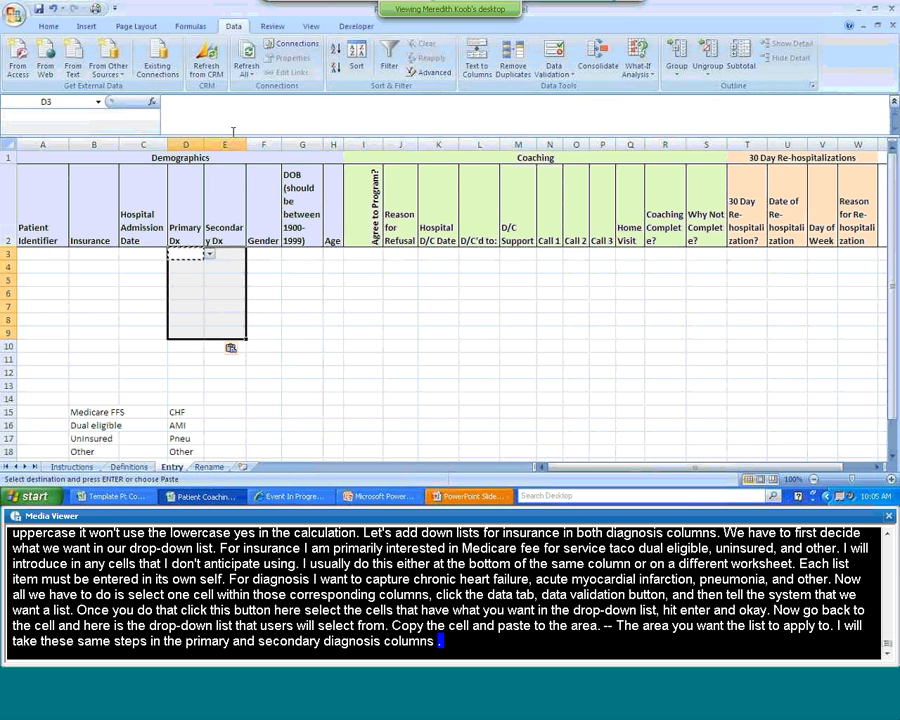
pyautogui.press('Escape')
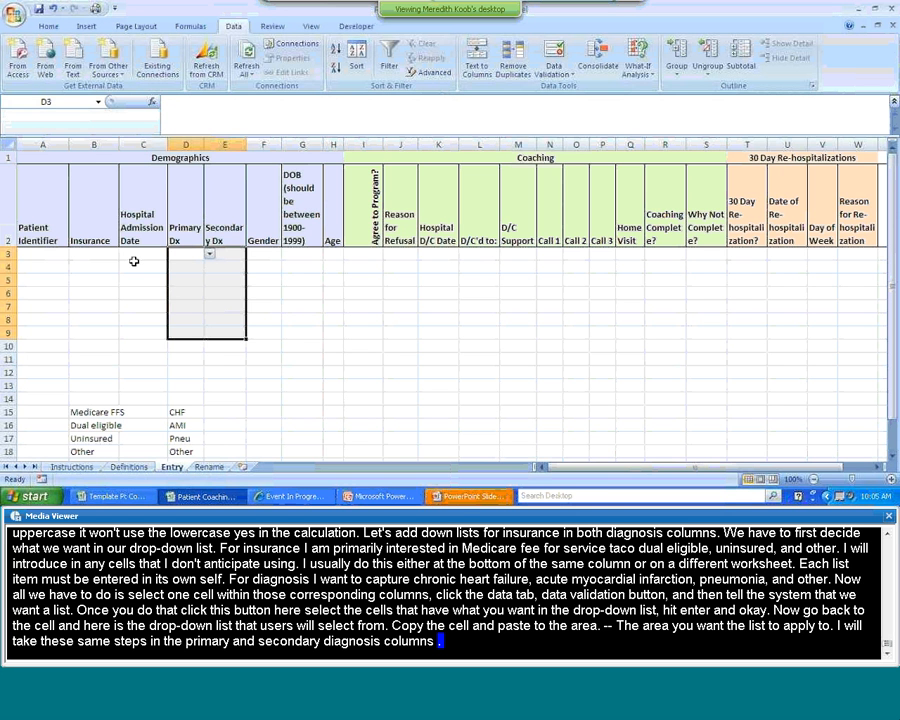
pyautogui.click(189, 253)
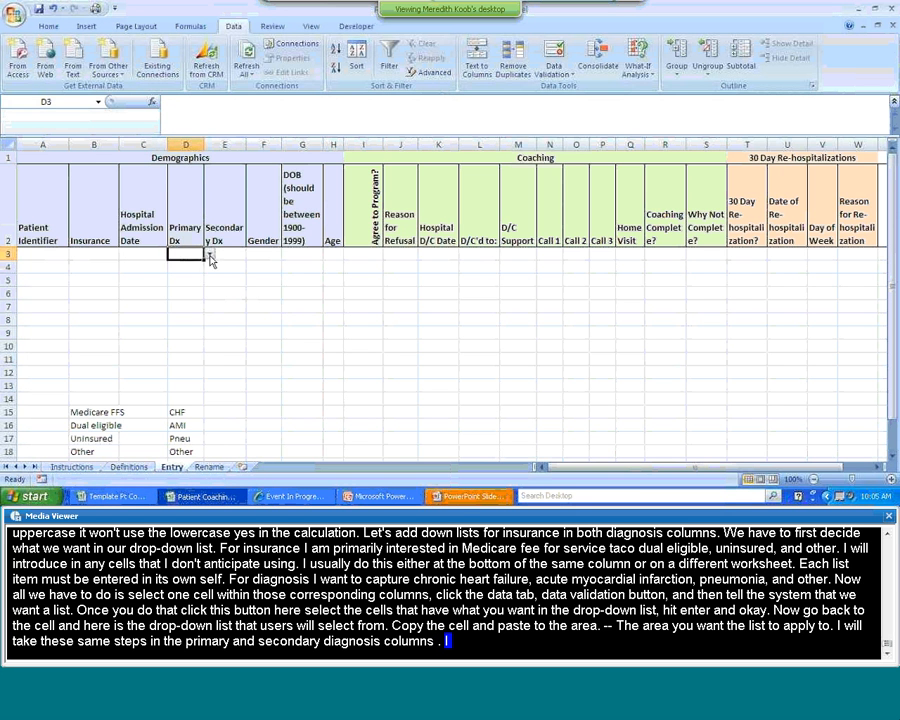
pyautogui.click(209, 255)
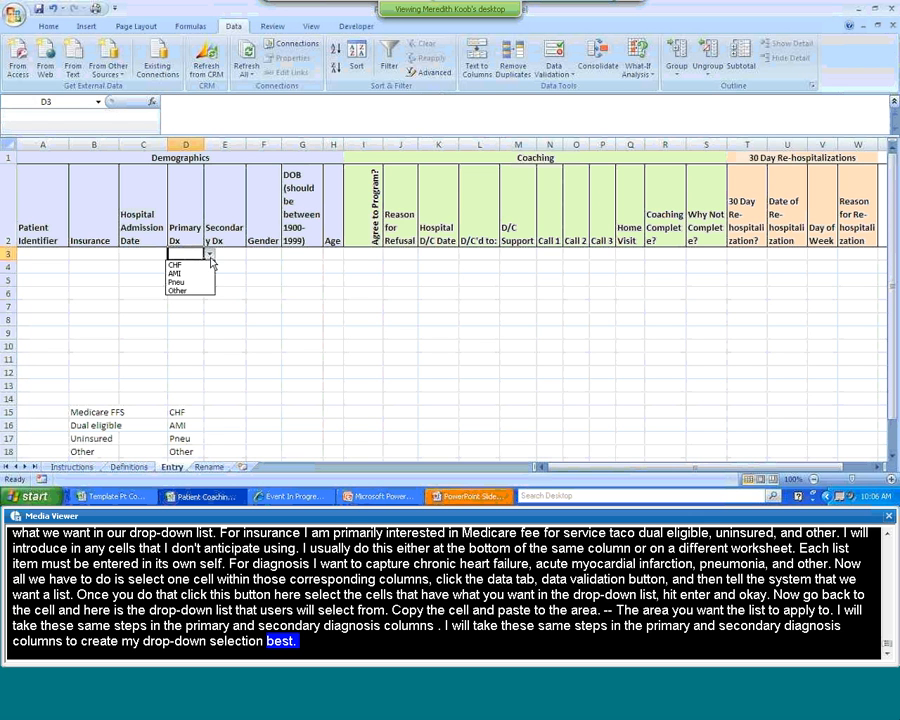
# - Switch to the PowerPoint slide show and advance to the Additional Resources slide
pyautogui.hotkey('alt', 'Tab')
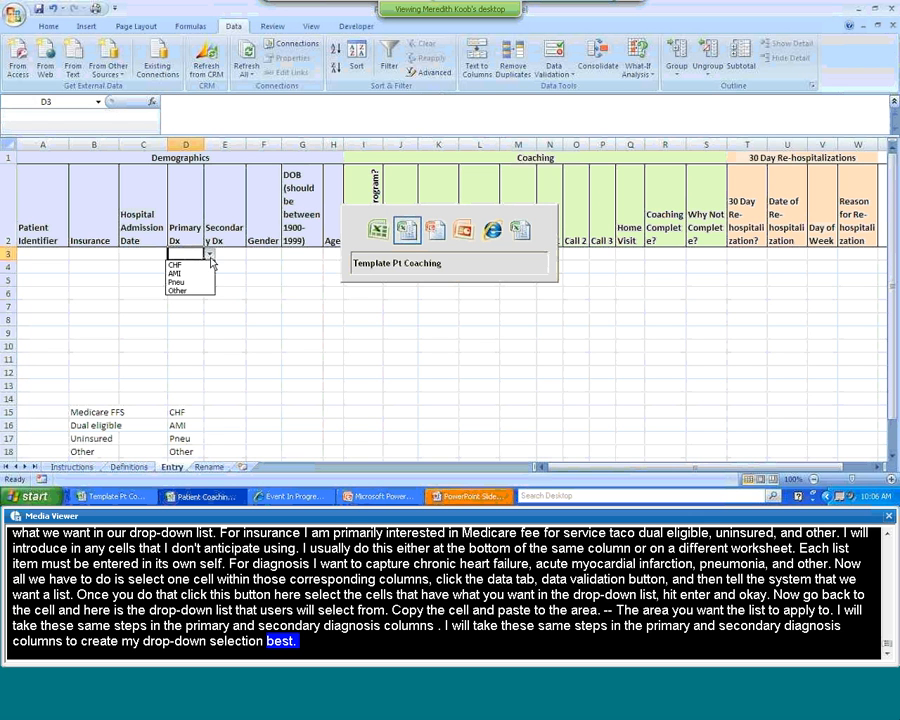
pyautogui.hotkey('alt', 'Tab')
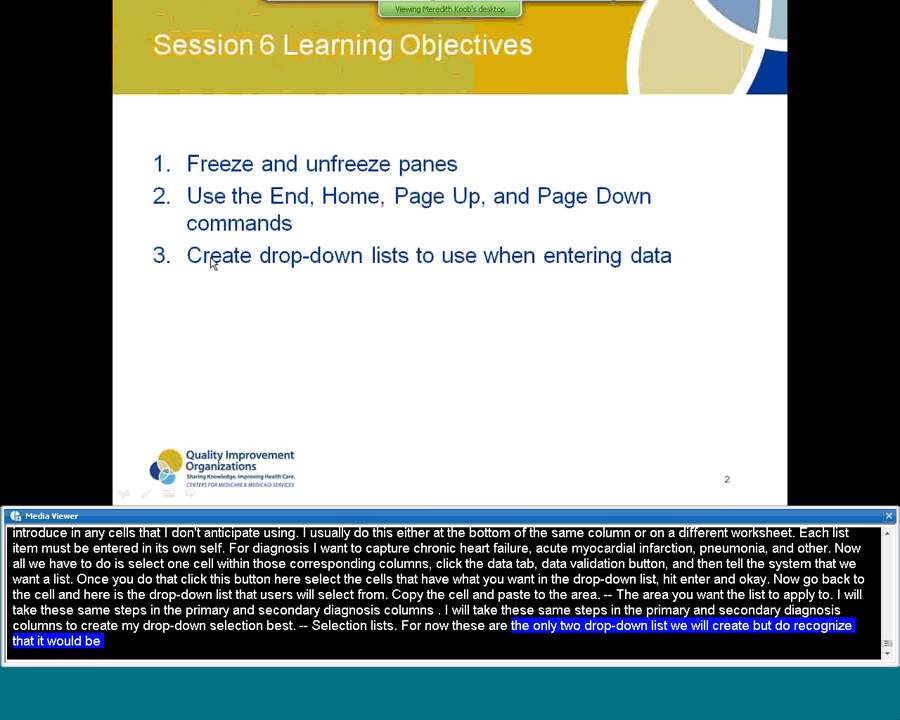
pyautogui.click(210, 258)
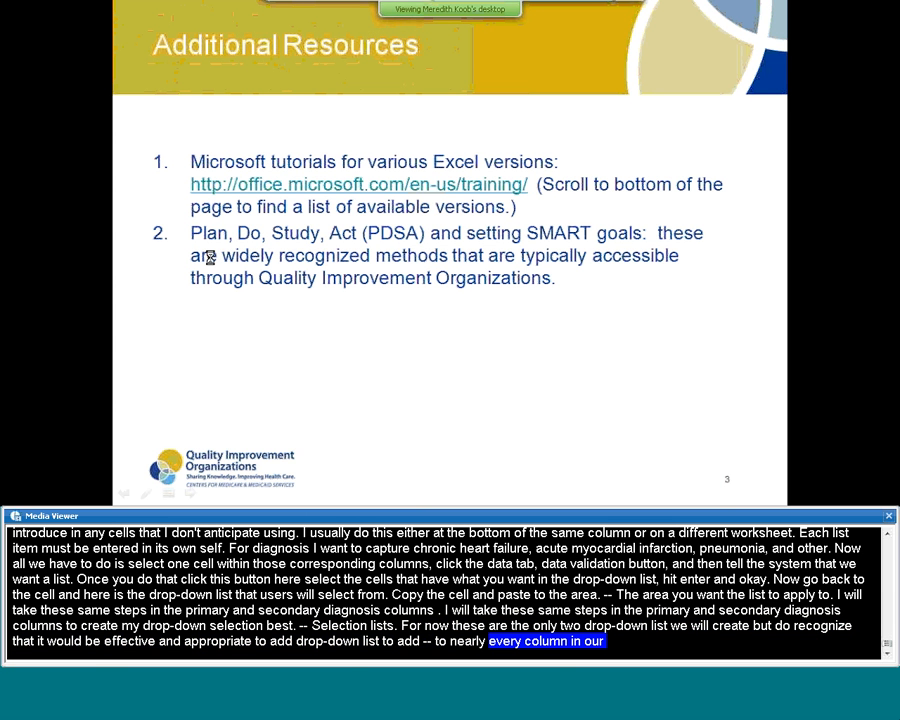